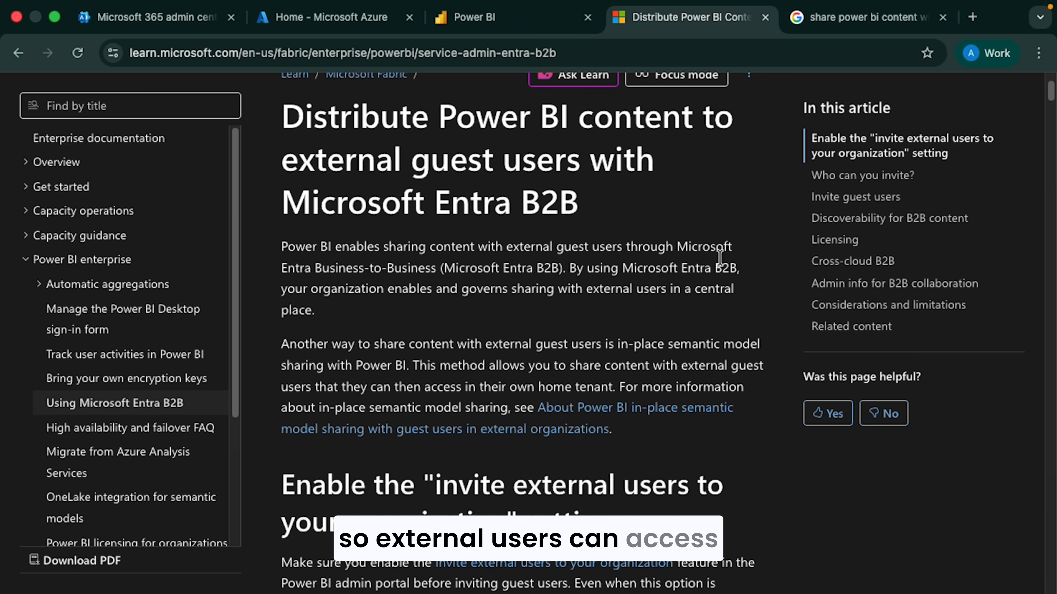
Step: Read the Microsoft Entra B2B article's sections on enabling external invites, who can be invited, and sending planned invites
{"action": "scroll", "coordinate": [587, 189], "scroll_direction": "down", "scroll_amount": 8}
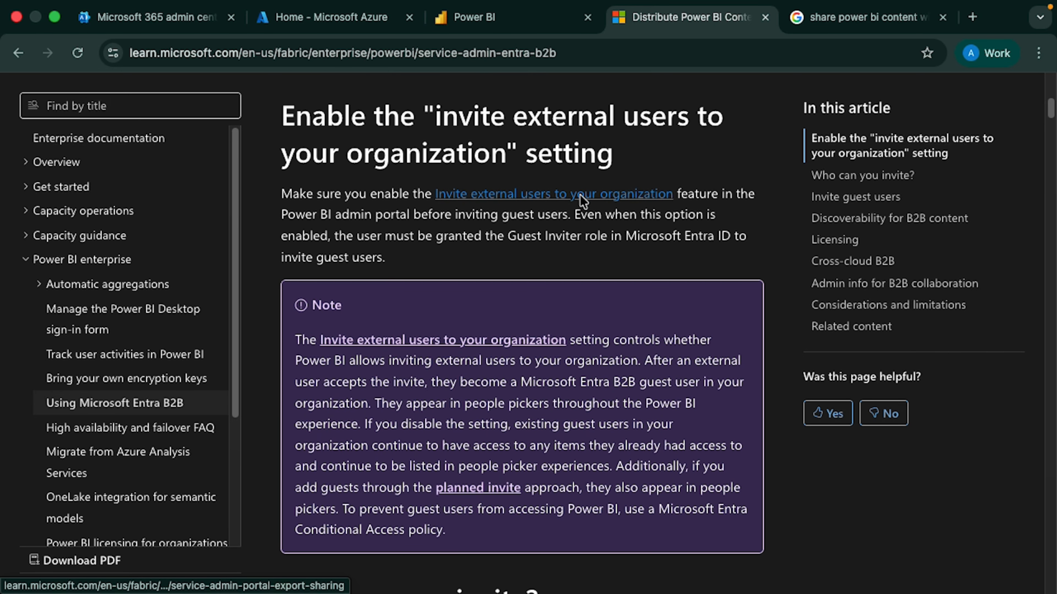
{"action": "scroll", "coordinate": [581, 222], "scroll_direction": "down", "scroll_amount": 3}
{"action": "scroll", "coordinate": [580, 223], "scroll_direction": "down", "scroll_amount": 4}
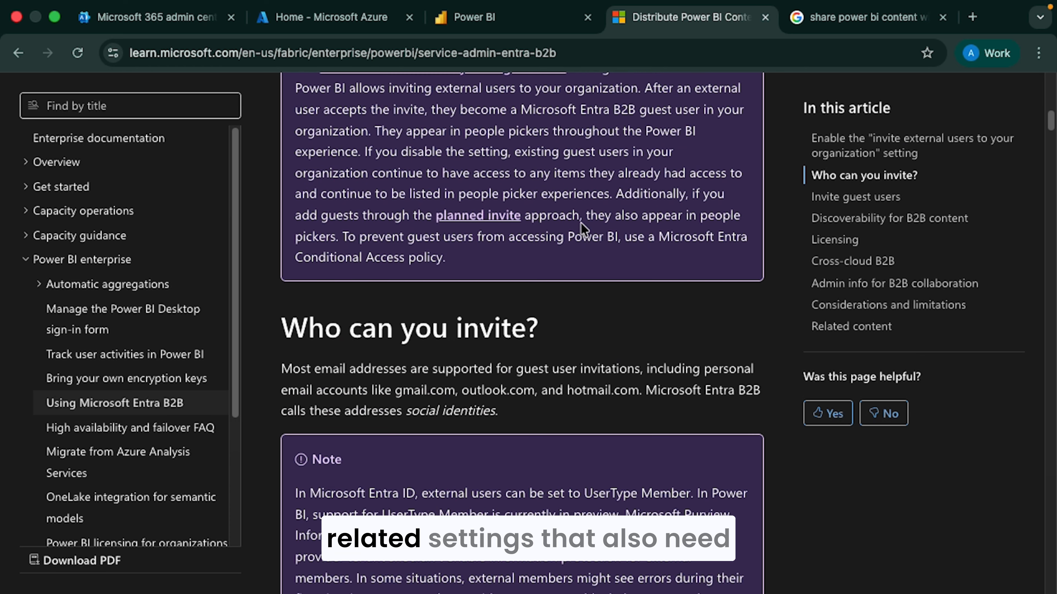
{"action": "scroll", "coordinate": [582, 228], "scroll_direction": "down", "scroll_amount": 9}
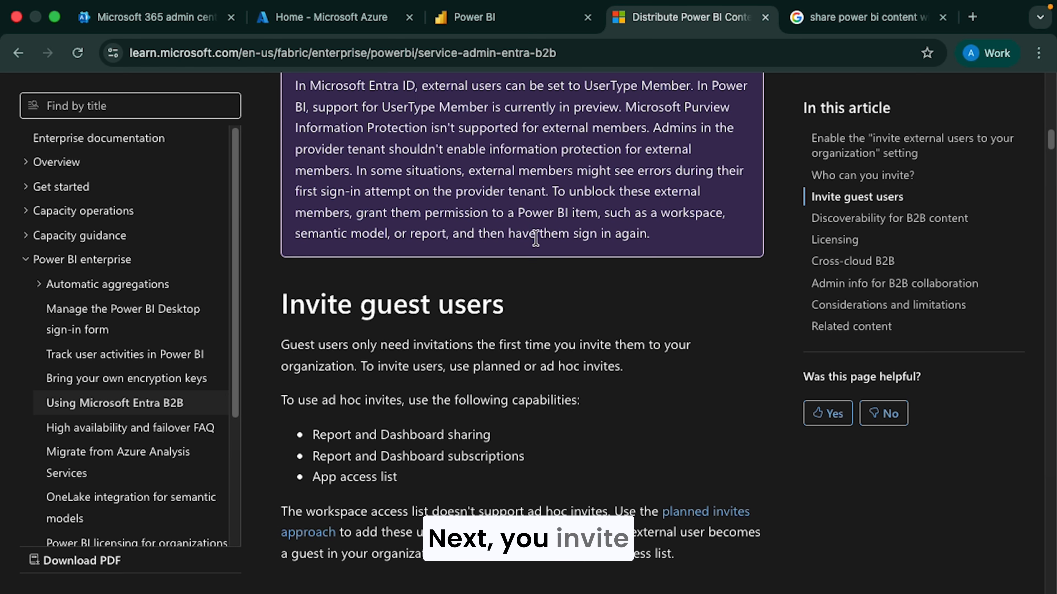
{"action": "scroll", "coordinate": [538, 239], "scroll_direction": "down", "scroll_amount": 2}
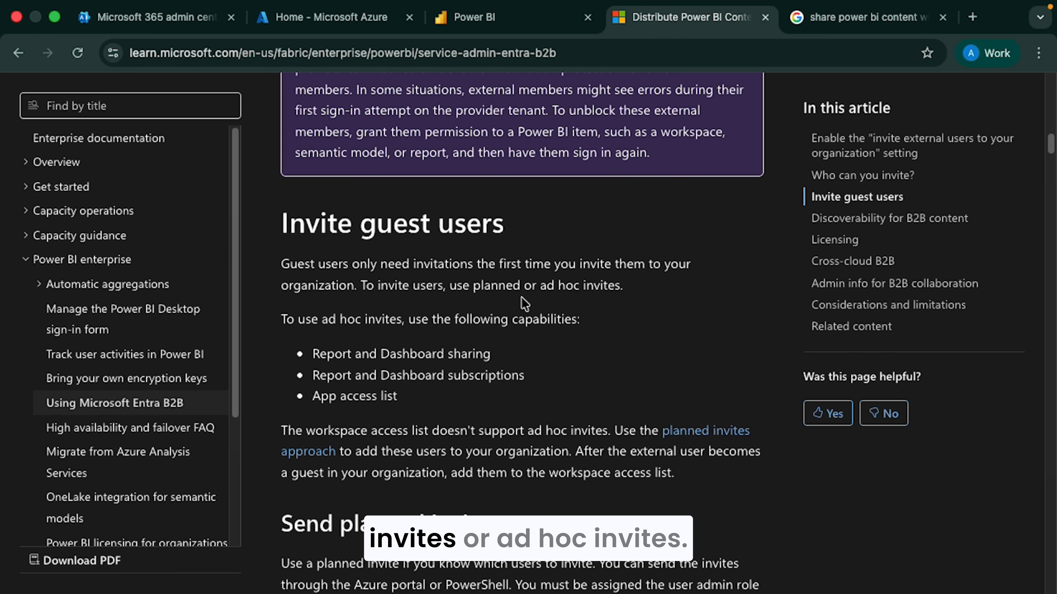
{"action": "scroll", "coordinate": [393, 288], "scroll_direction": "down", "scroll_amount": 4}
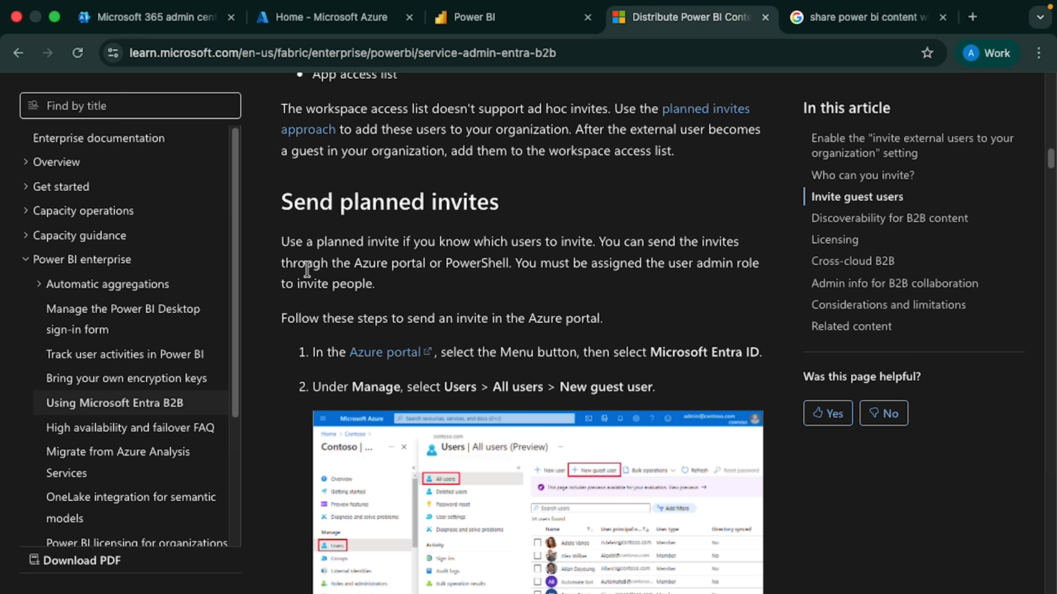
{"action": "scroll", "coordinate": [402, 257], "scroll_direction": "down", "scroll_amount": 2}
{"action": "scroll", "coordinate": [701, 279], "scroll_direction": "down", "scroll_amount": 1}
Step: Switch to the Azure portal and open the form for inviting an external user from the Users service
{"action": "left_click", "coordinate": [346, 43]}
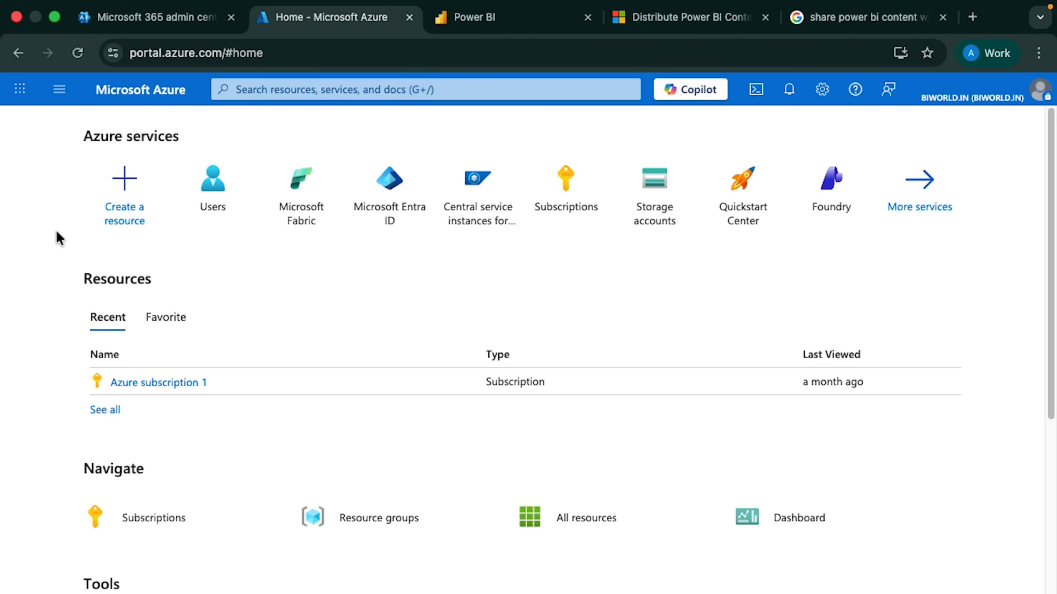
{"action": "left_click", "coordinate": [206, 209]}
{"action": "left_click", "coordinate": [277, 258]}
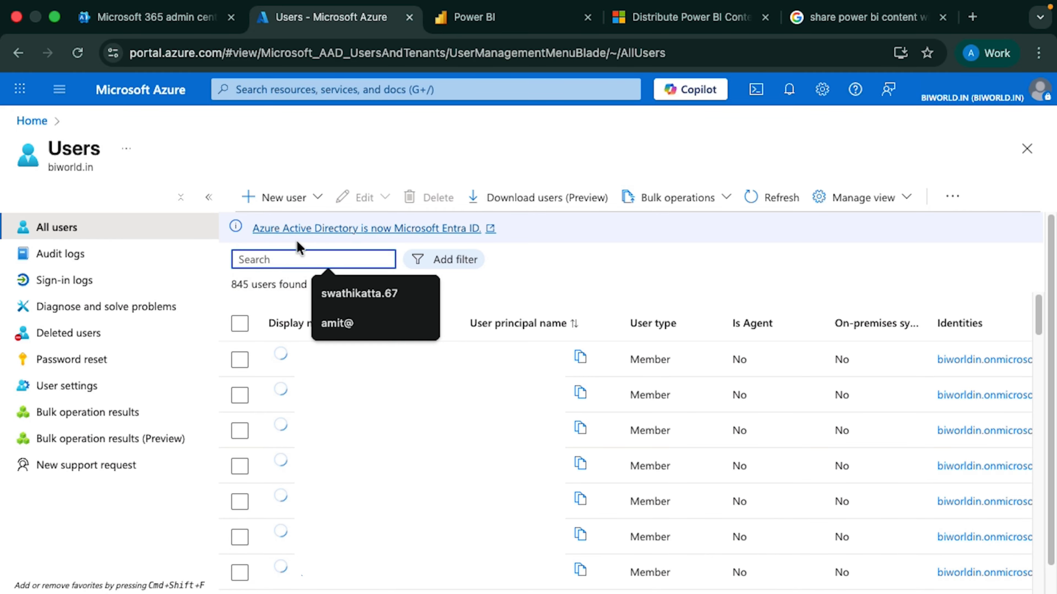
{"action": "type", "text": "let me click on user"}
{"action": "left_click", "coordinate": [317, 197]}
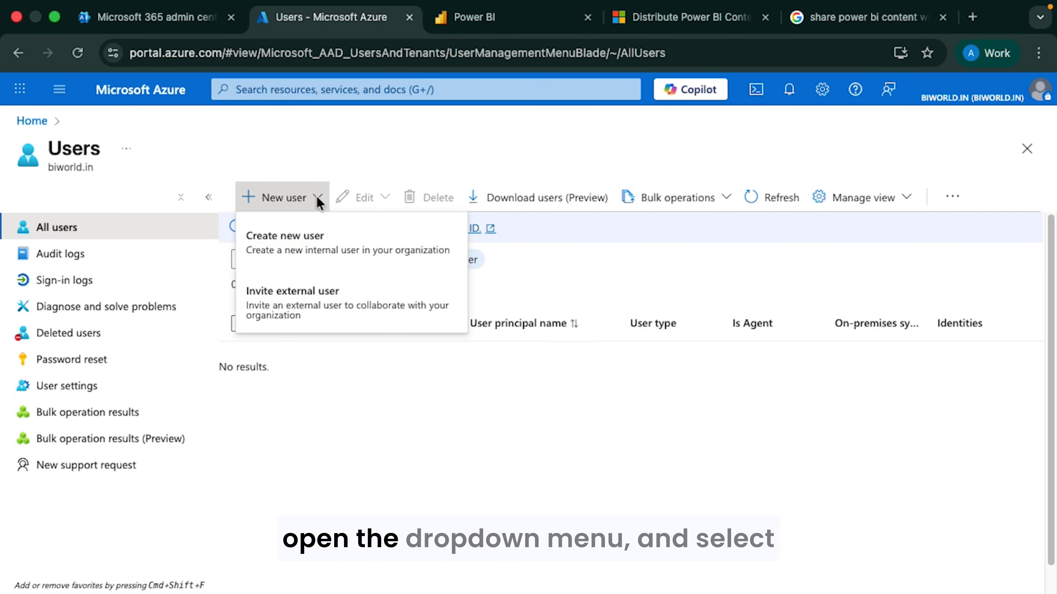
{"action": "left_click", "coordinate": [284, 298]}
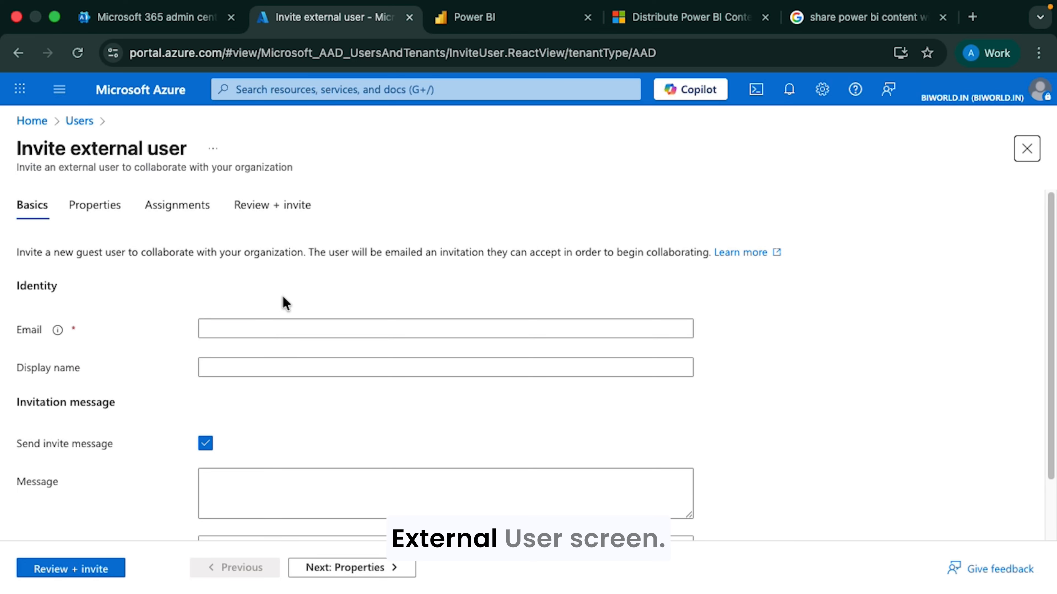
Step: Enter the guest's email and display name, and add the invitation message "Added you as external user to our Tenant"
{"action": "left_click", "coordinate": [226, 323]}
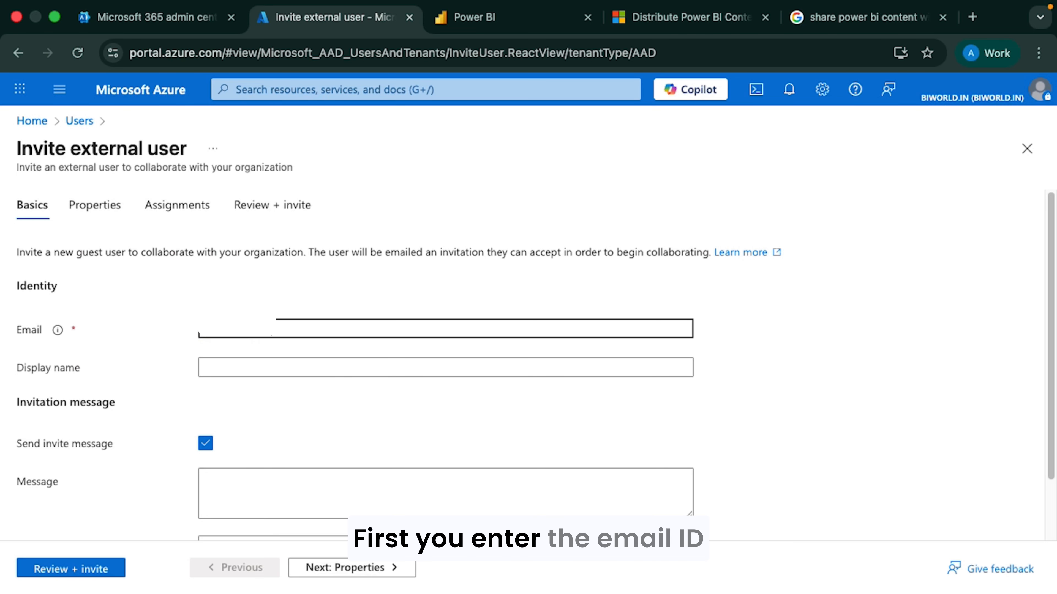
{"action": "type", "text": "com"}
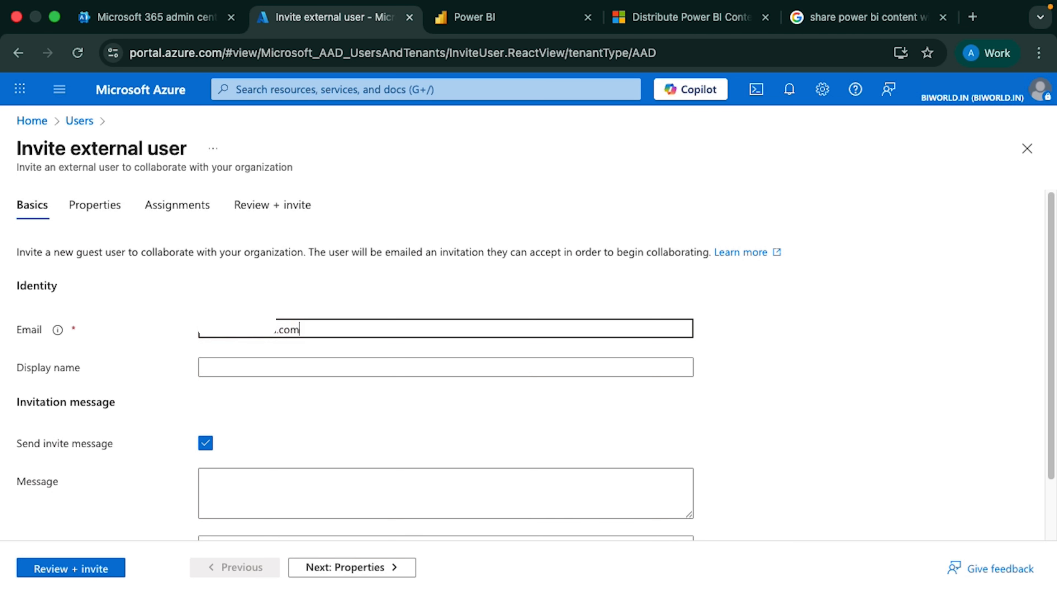
{"action": "left_click", "coordinate": [254, 367]}
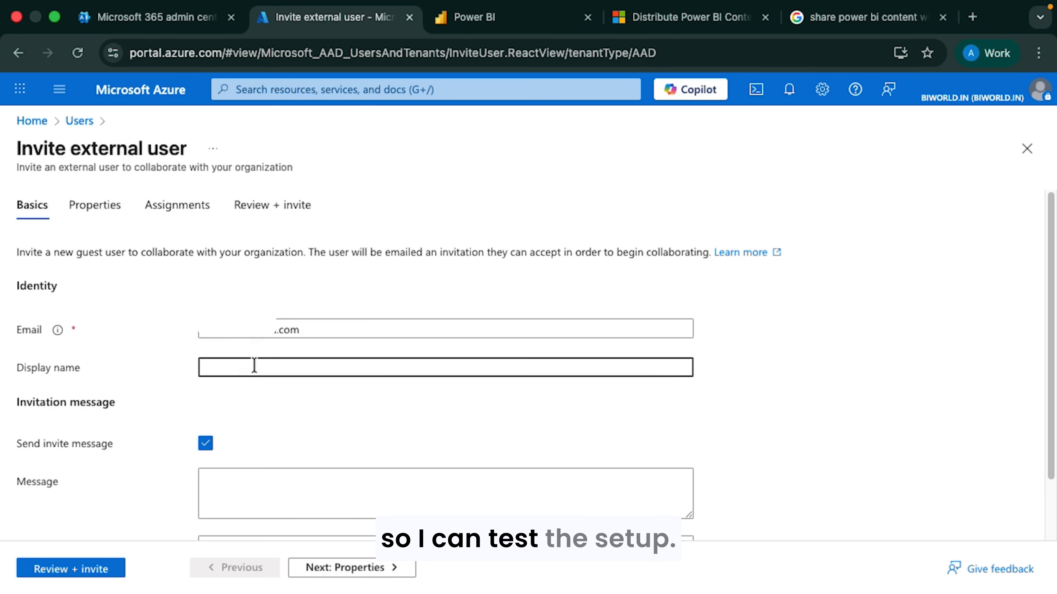
{"action": "type", "text": "Ami"}
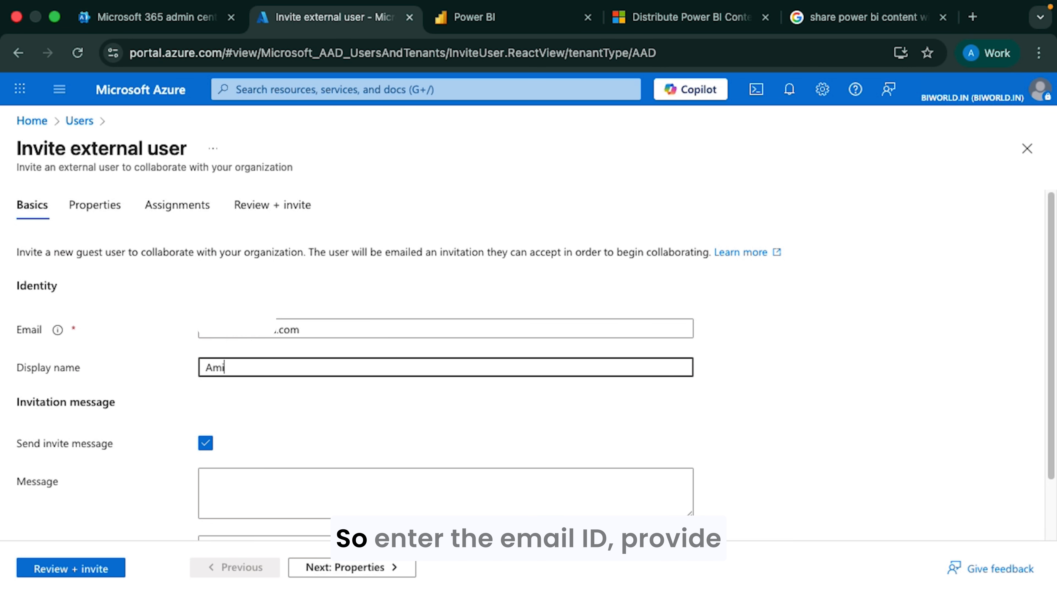
{"action": "type", "text": "t"}
{"action": "left_click", "coordinate": [446, 493]}
{"action": "type", "text": "Added you as external user to our Tenant"}
Step: Review the external user's invitation details and send the invite
{"action": "left_click", "coordinate": [99, 570]}
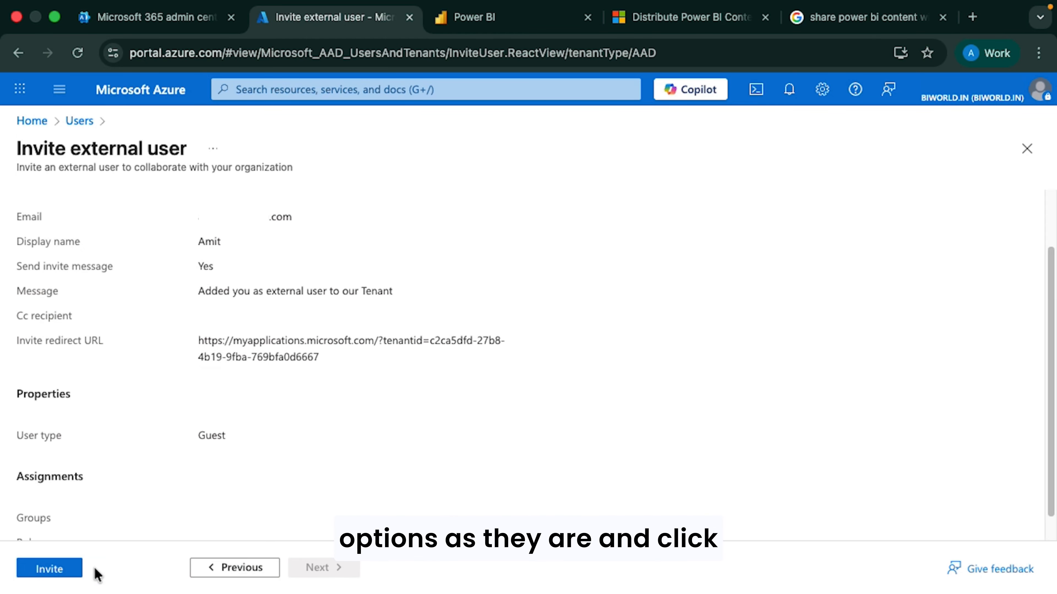
{"action": "scroll", "coordinate": [134, 462], "scroll_direction": "up", "scroll_amount": 3}
{"action": "scroll", "coordinate": [141, 460], "scroll_direction": "down", "scroll_amount": 4}
{"action": "left_click", "coordinate": [66, 568]}
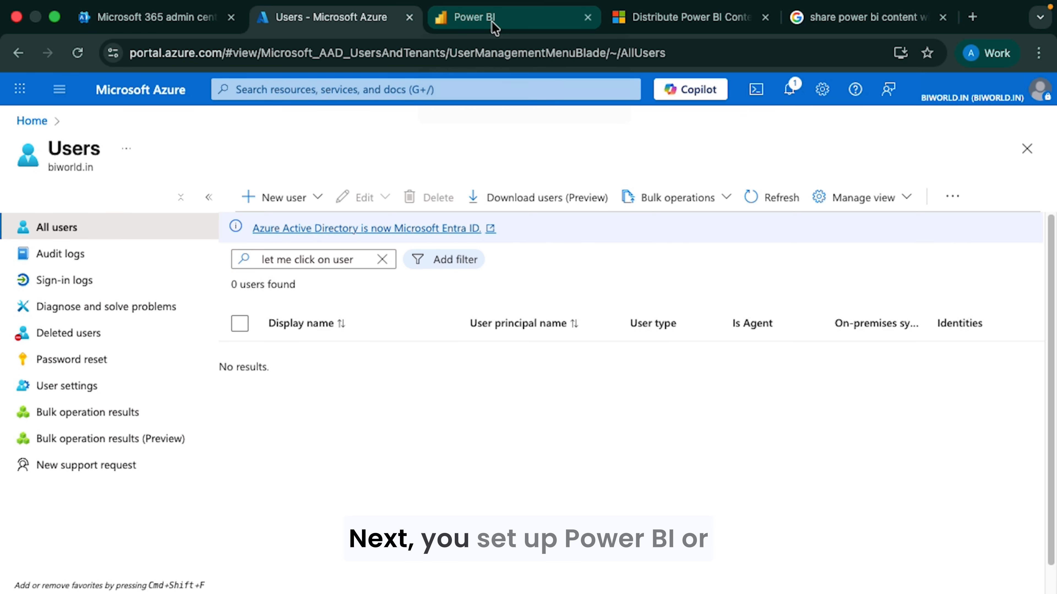
Step: Switch to the Power BI service and open the Admin portal
{"action": "left_click", "coordinate": [494, 26]}
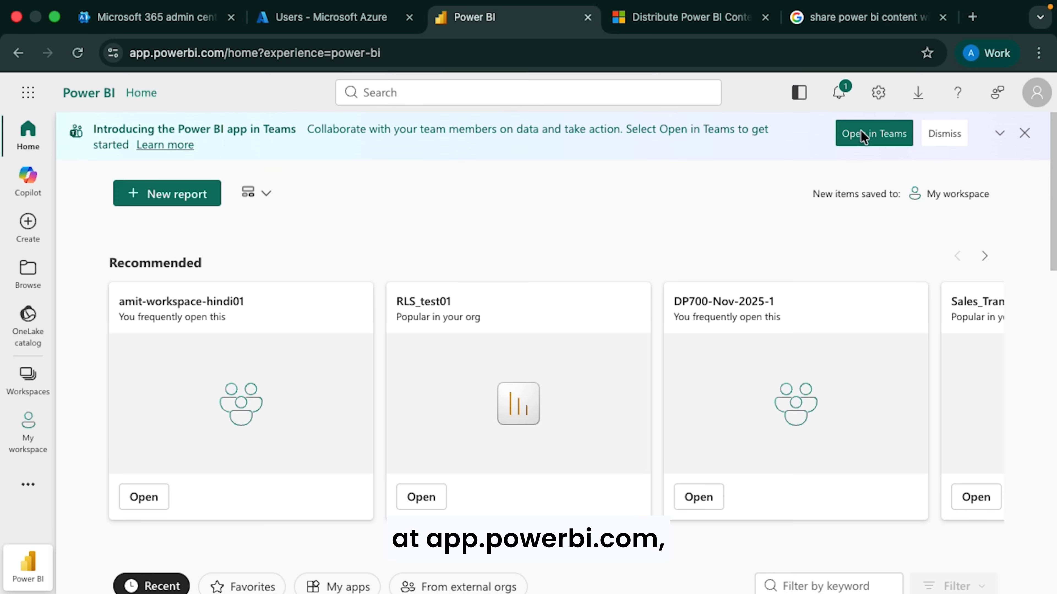
{"action": "left_click", "coordinate": [879, 99]}
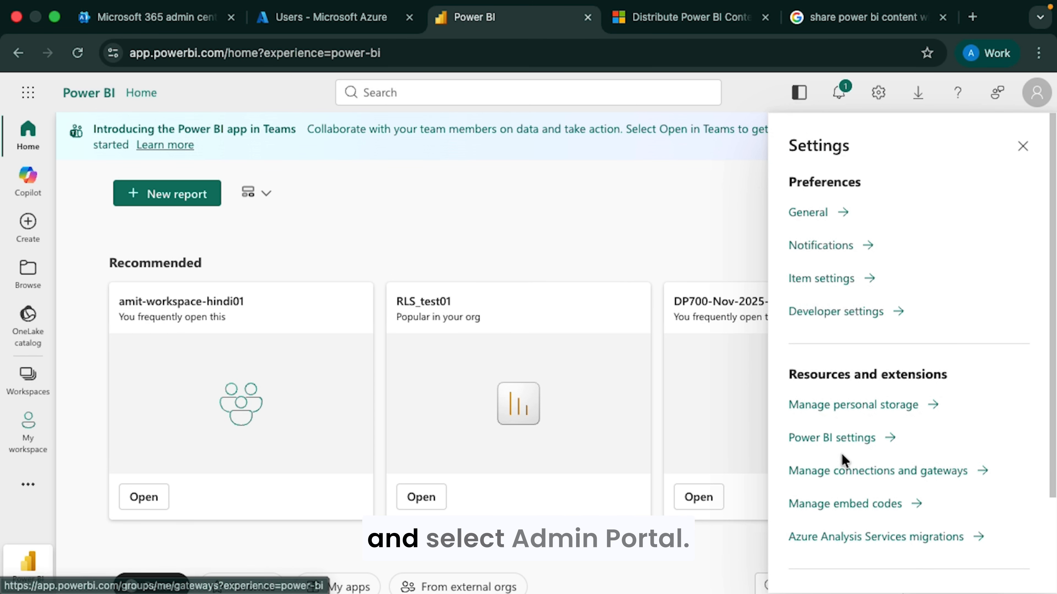
{"action": "scroll", "coordinate": [838, 444], "scroll_direction": "down", "scroll_amount": 3}
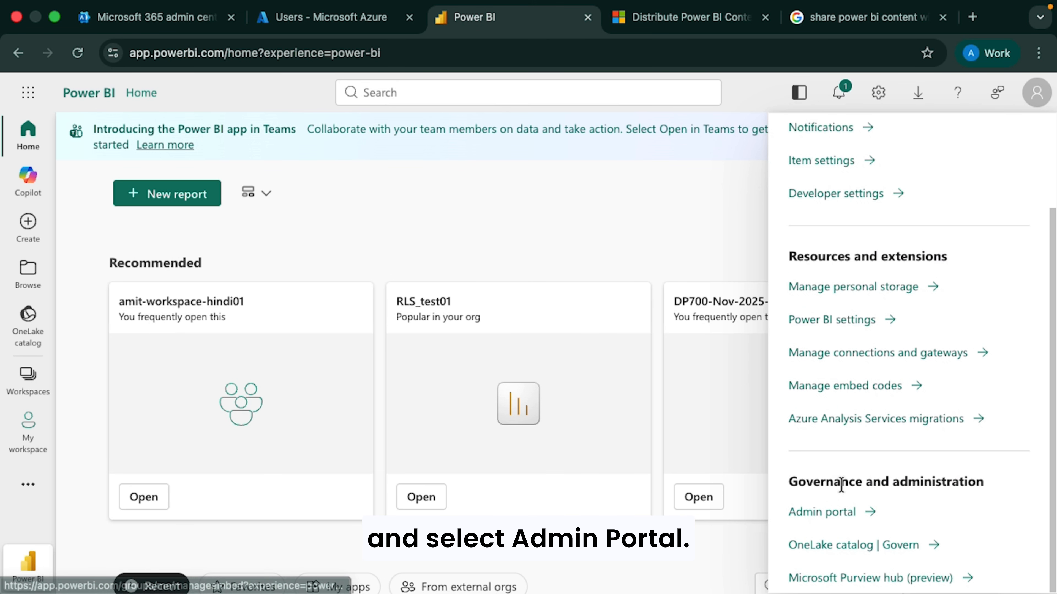
{"action": "left_click", "coordinate": [838, 511]}
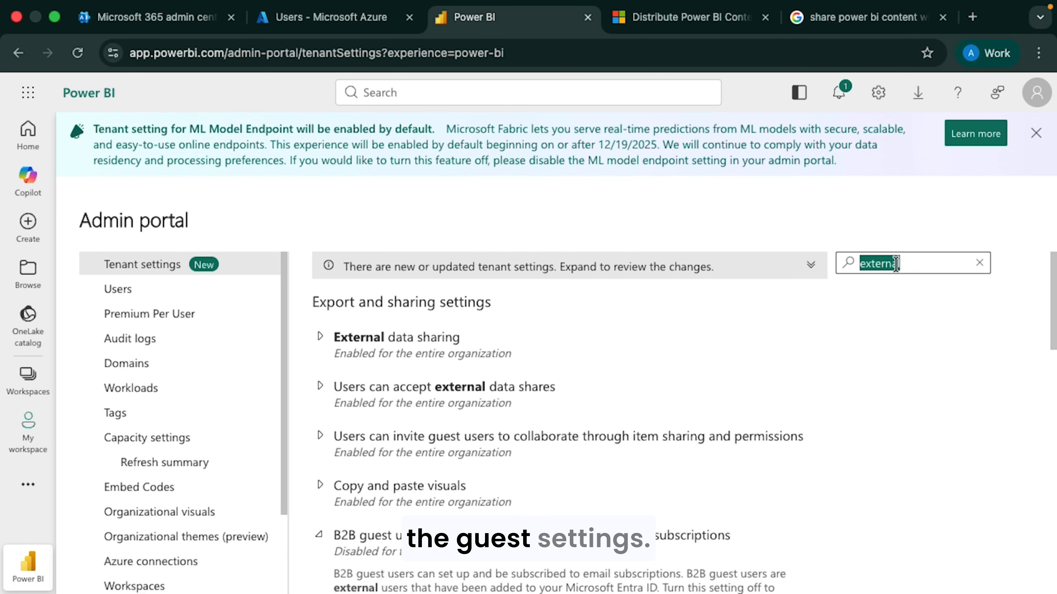
Step: Filter the tenant settings by "Guest" and examine the settings for guest access to Microsoft Fabric and inviting guests through item sharing
{"action": "type", "text": "Guest"}
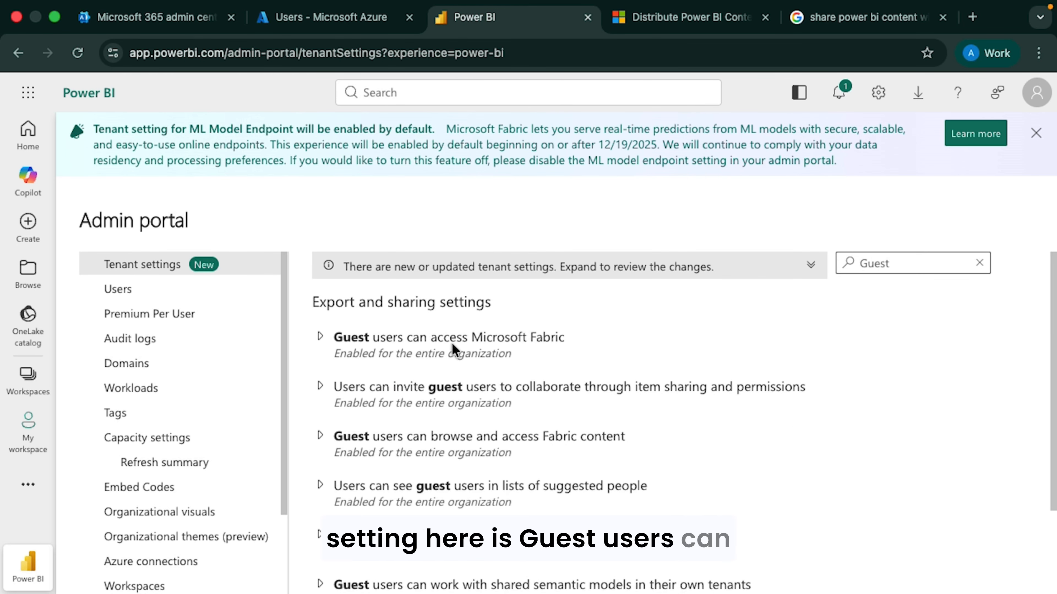
{"action": "left_click", "coordinate": [322, 337]}
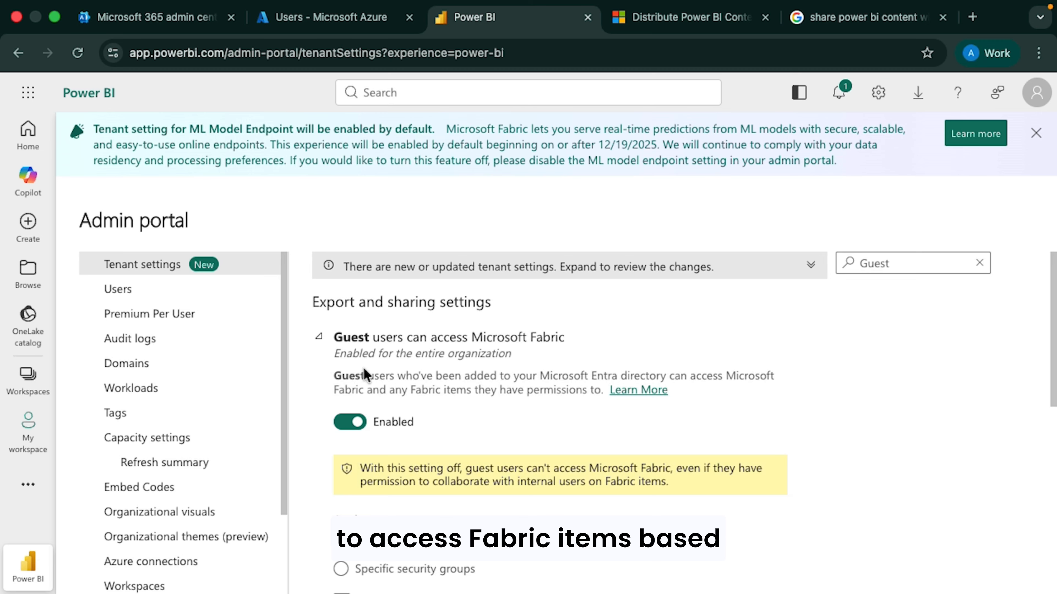
{"action": "left_click", "coordinate": [367, 351]}
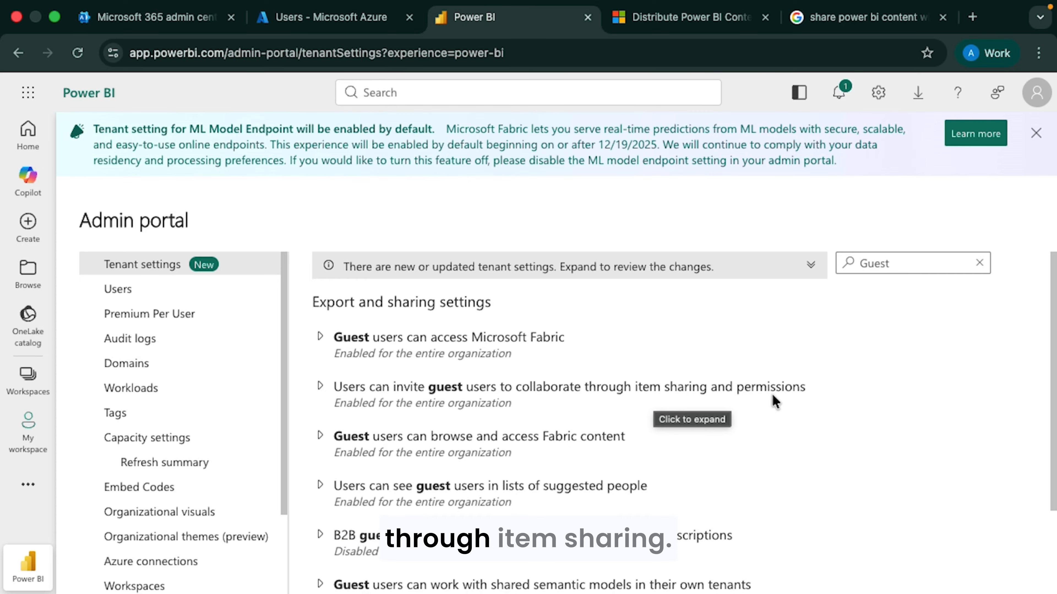
{"action": "left_click", "coordinate": [320, 386]}
{"action": "left_click", "coordinate": [320, 387]}
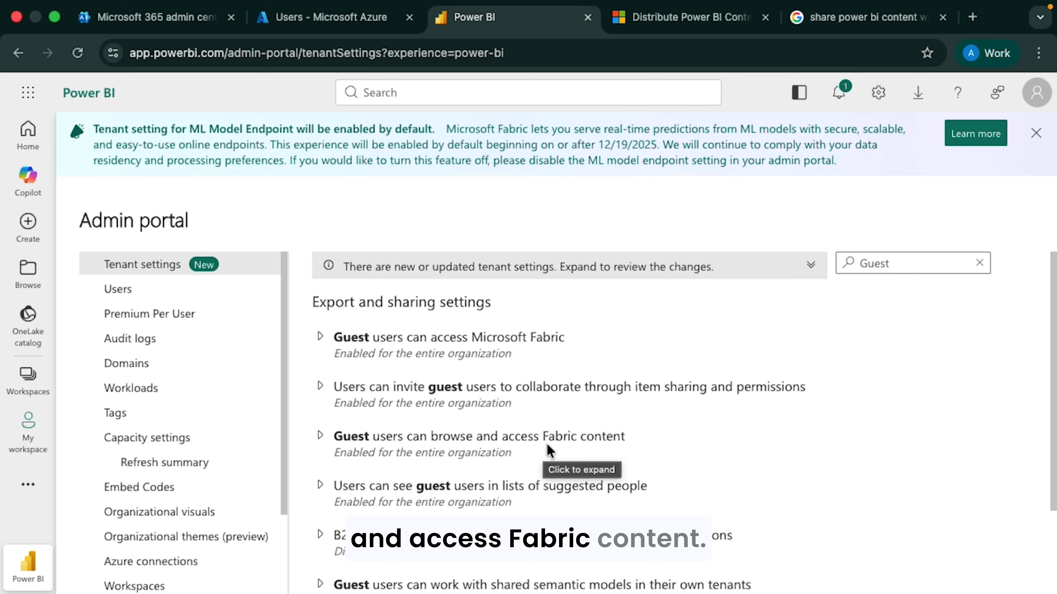
Step: Examine the settings for guests browsing Fabric content and for showing guest users in lists of suggested people
{"action": "left_click", "coordinate": [338, 437]}
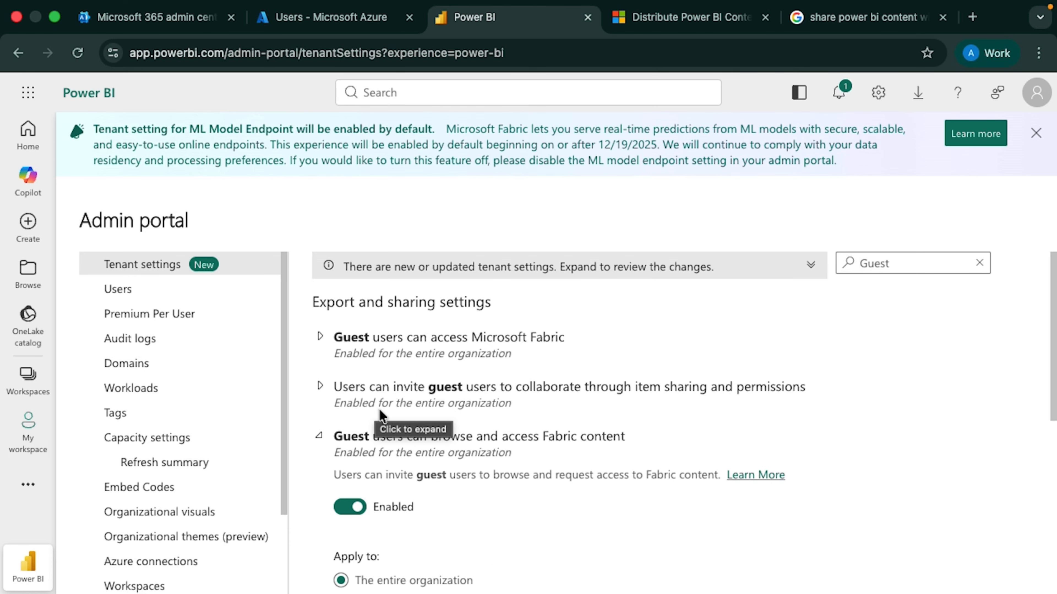
{"action": "left_click", "coordinate": [320, 436]}
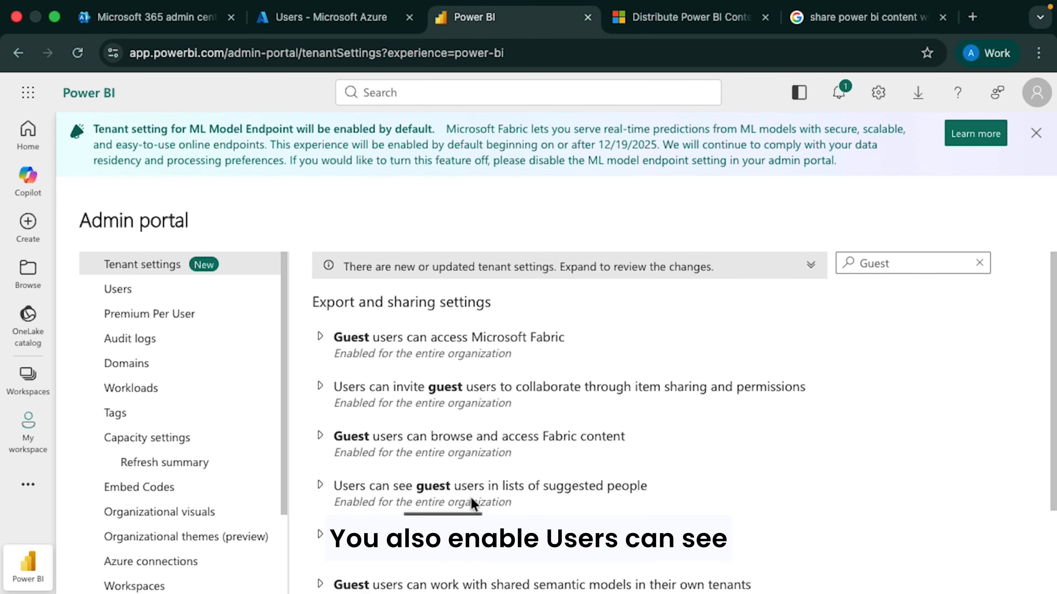
{"action": "left_click", "coordinate": [321, 486]}
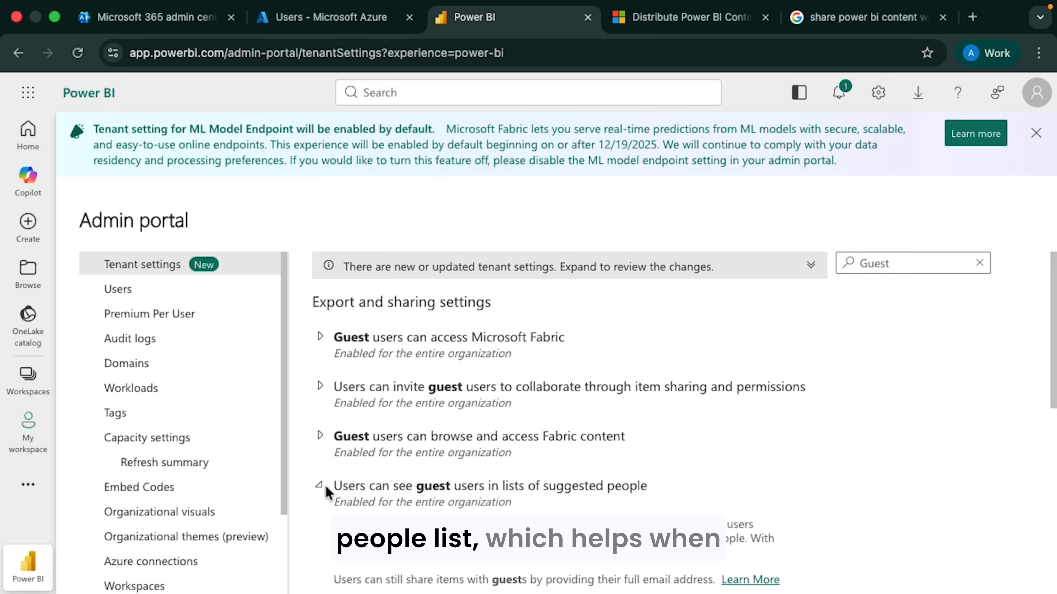
{"action": "left_click", "coordinate": [322, 485]}
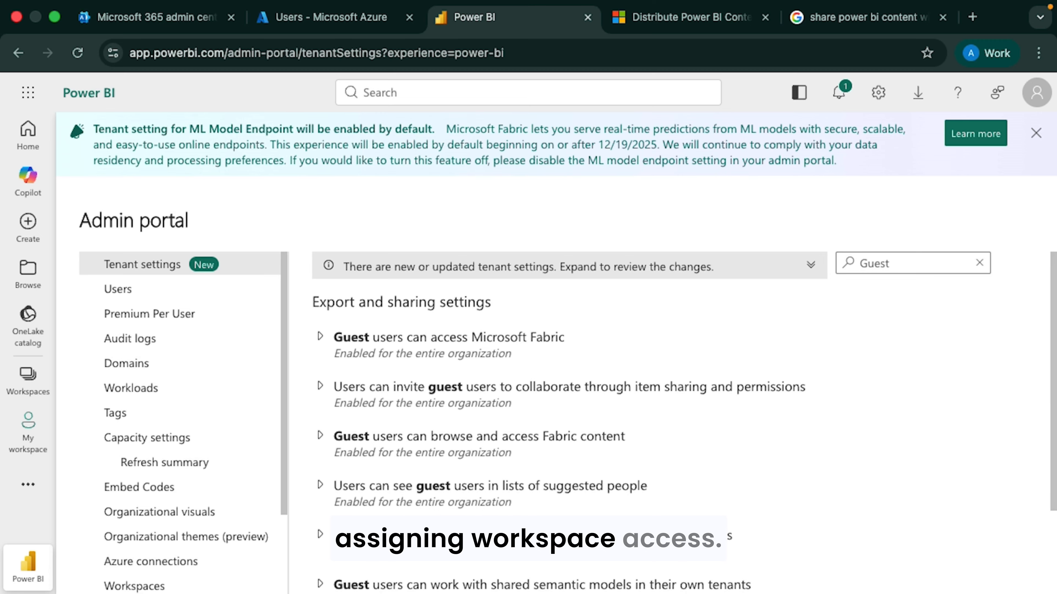
{"action": "scroll", "coordinate": [389, 468], "scroll_direction": "down", "scroll_amount": 3}
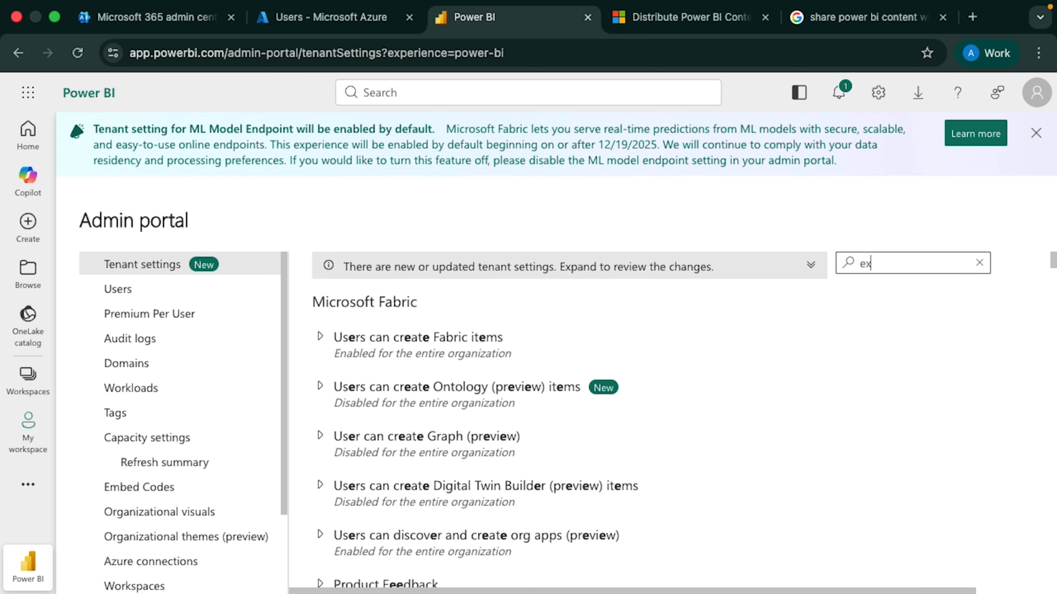
Step: Filter the tenant settings by "external" and examine external data sharing, accepting external data shares, and inviting guest users to collaborate
{"action": "type", "text": "te"}
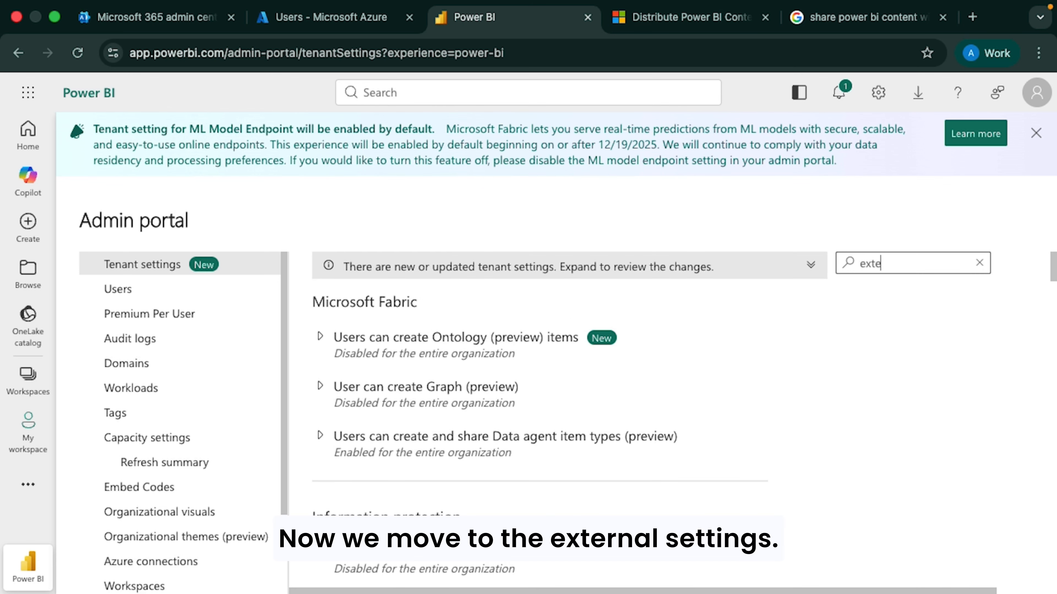
{"action": "type", "text": "rnal"}
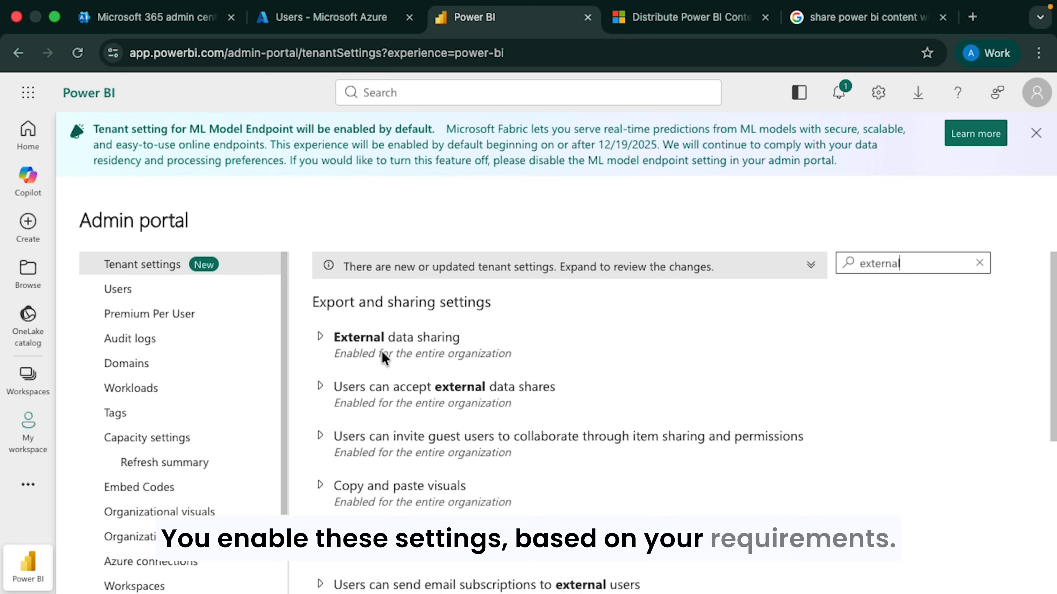
{"action": "left_click", "coordinate": [319, 337]}
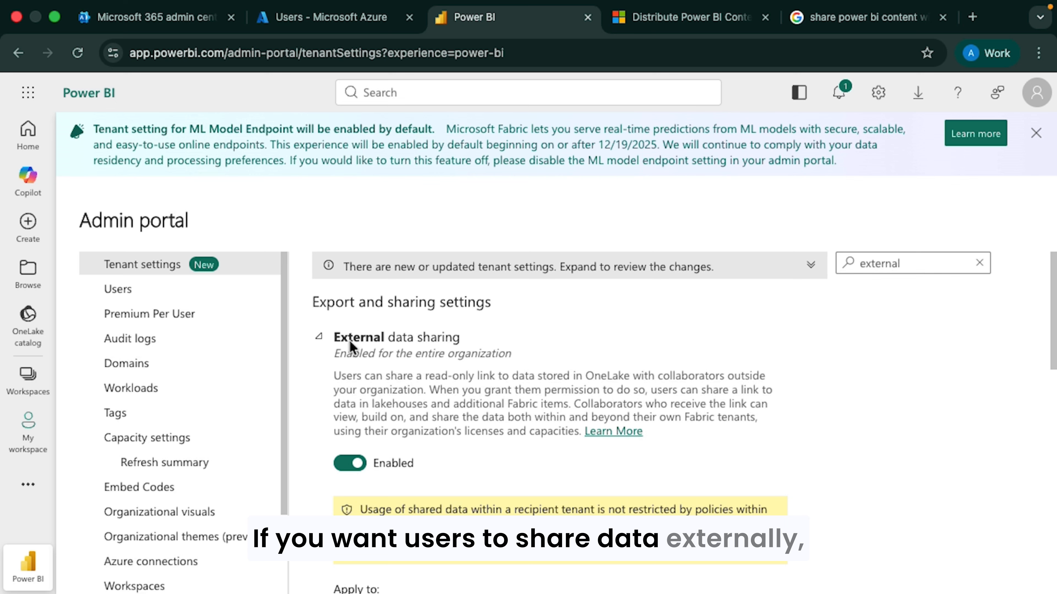
{"action": "left_click", "coordinate": [327, 341]}
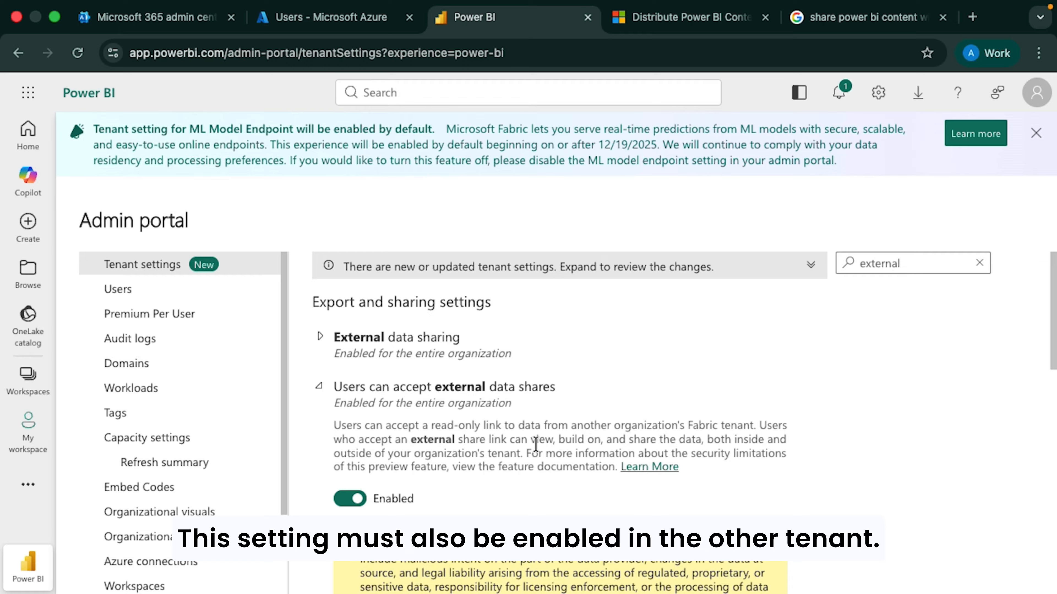
{"action": "left_click", "coordinate": [323, 390]}
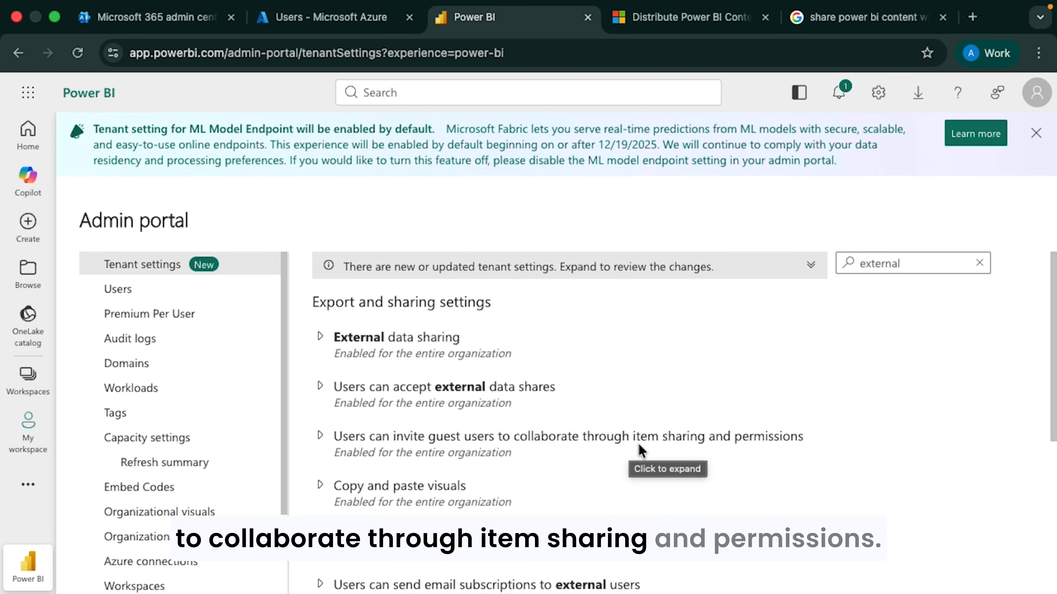
{"action": "left_click", "coordinate": [327, 440]}
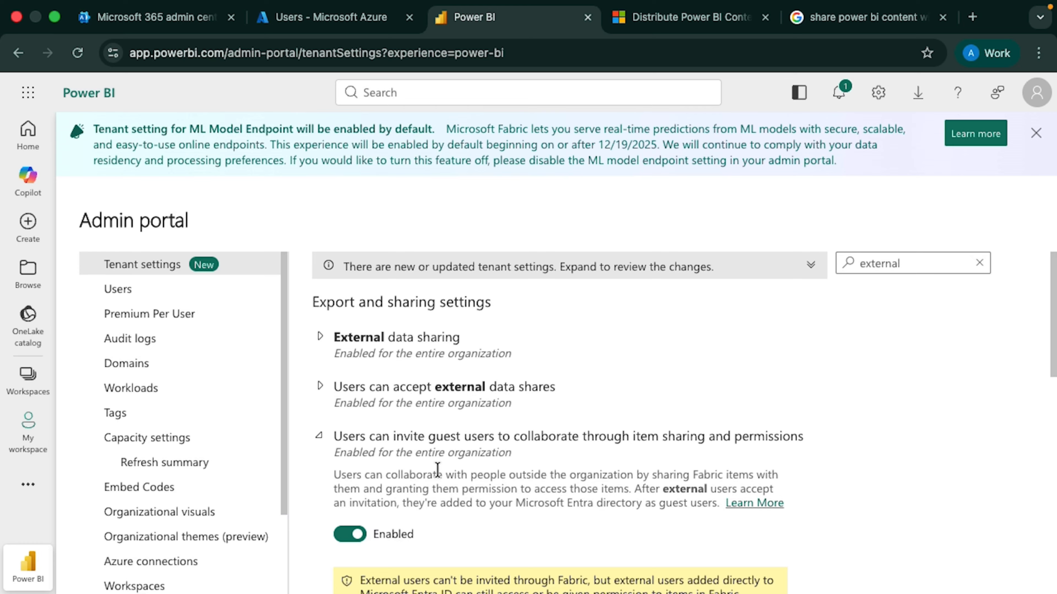
{"action": "left_click", "coordinate": [320, 437]}
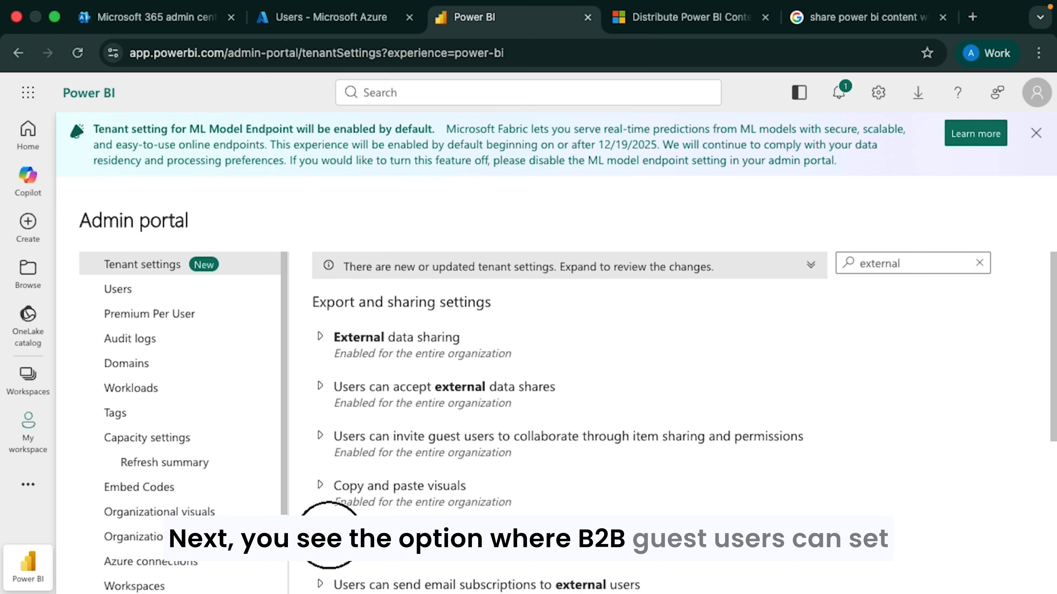
Step: Expand and examine the setting for B2B guest users setting up and being subscribed to email subscriptions
{"action": "left_click", "coordinate": [329, 535]}
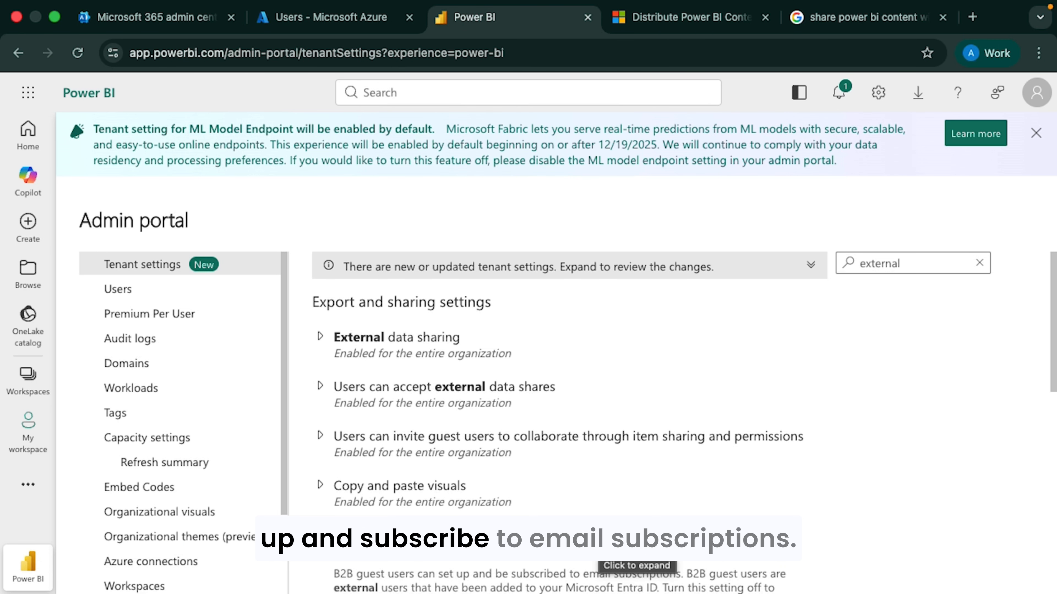
{"action": "scroll", "coordinate": [963, 394], "scroll_direction": "down", "scroll_amount": 5}
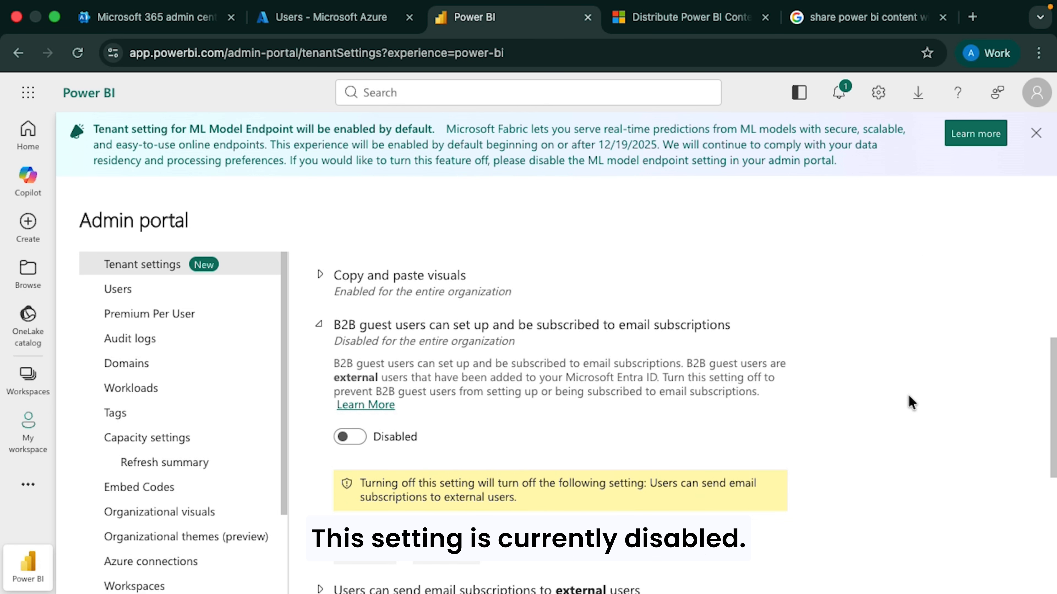
{"action": "scroll", "coordinate": [911, 402], "scroll_direction": "down", "scroll_amount": 5}
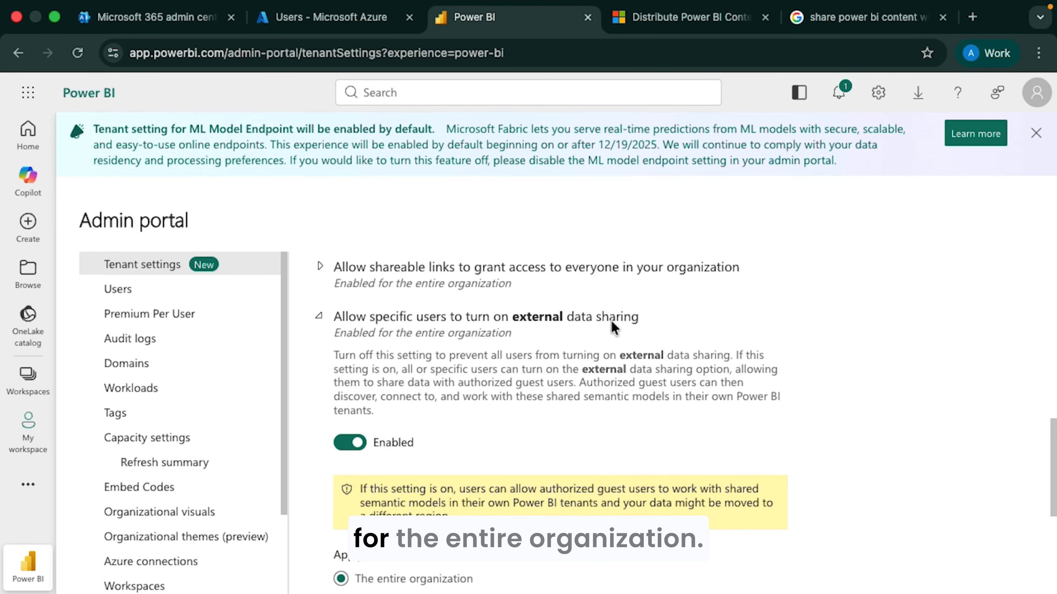
Step: Try applying the setting for specific users to turn on external data sharing to specific security groups, and return it to the entire organization
{"action": "scroll", "coordinate": [432, 445], "scroll_direction": "down", "scroll_amount": 3}
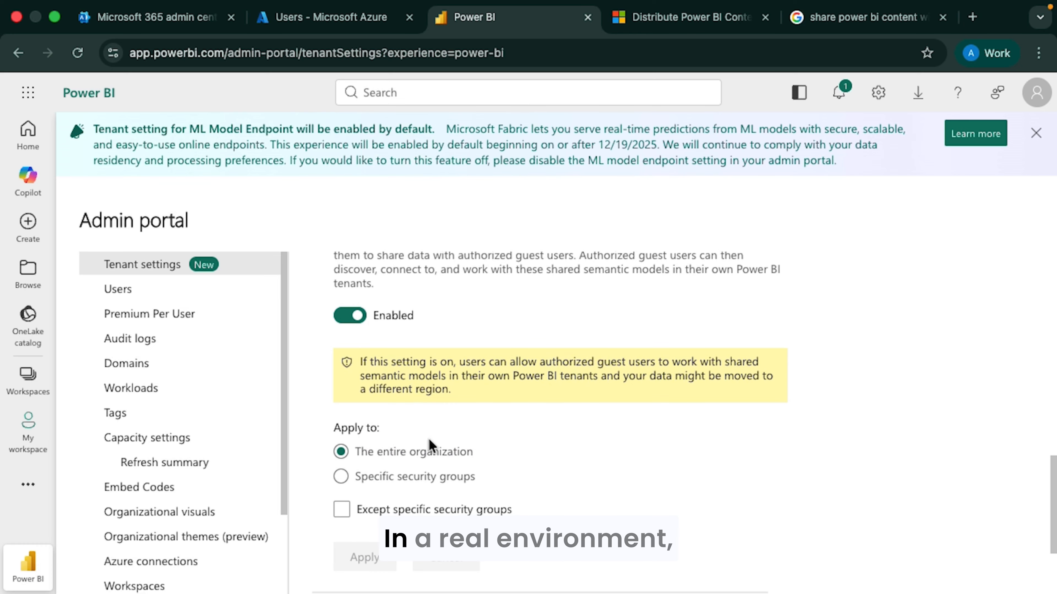
{"action": "left_click", "coordinate": [376, 481]}
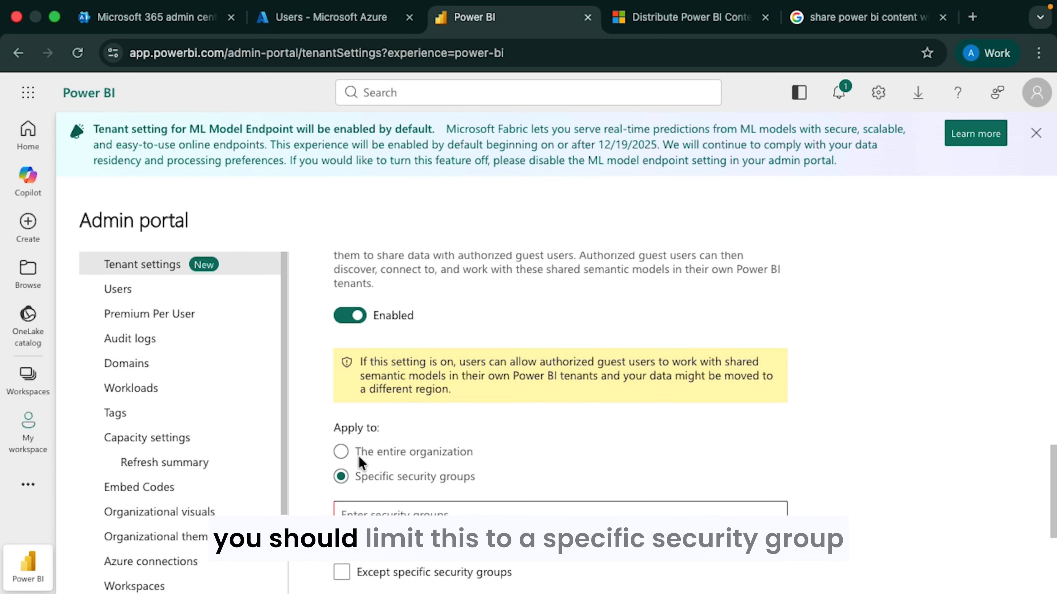
{"action": "left_click", "coordinate": [342, 453]}
{"action": "scroll", "coordinate": [488, 410], "scroll_direction": "down", "scroll_amount": 1}
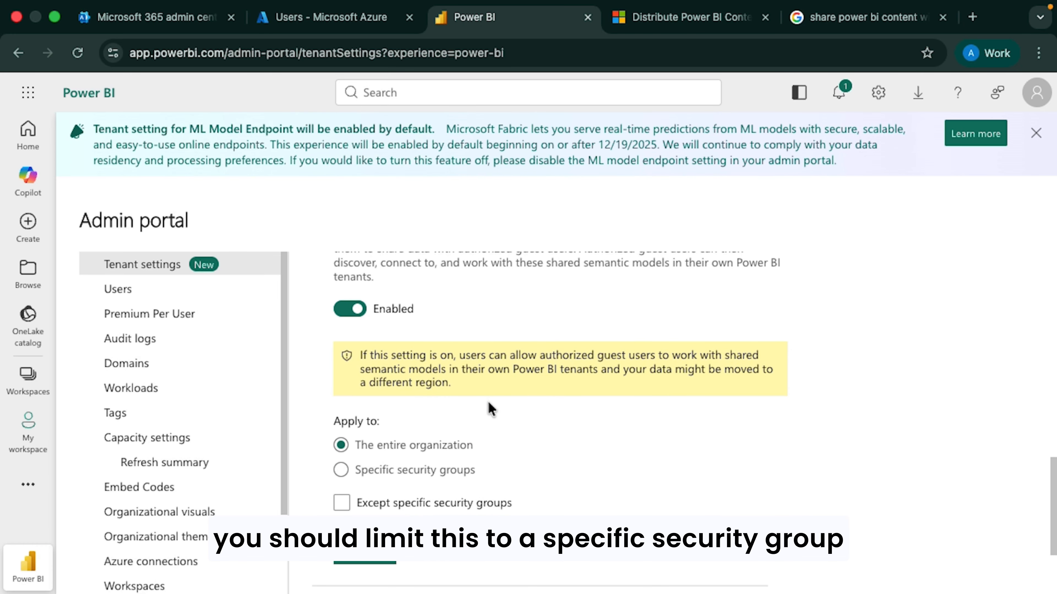
{"action": "scroll", "coordinate": [491, 353], "scroll_direction": "up", "scroll_amount": 3}
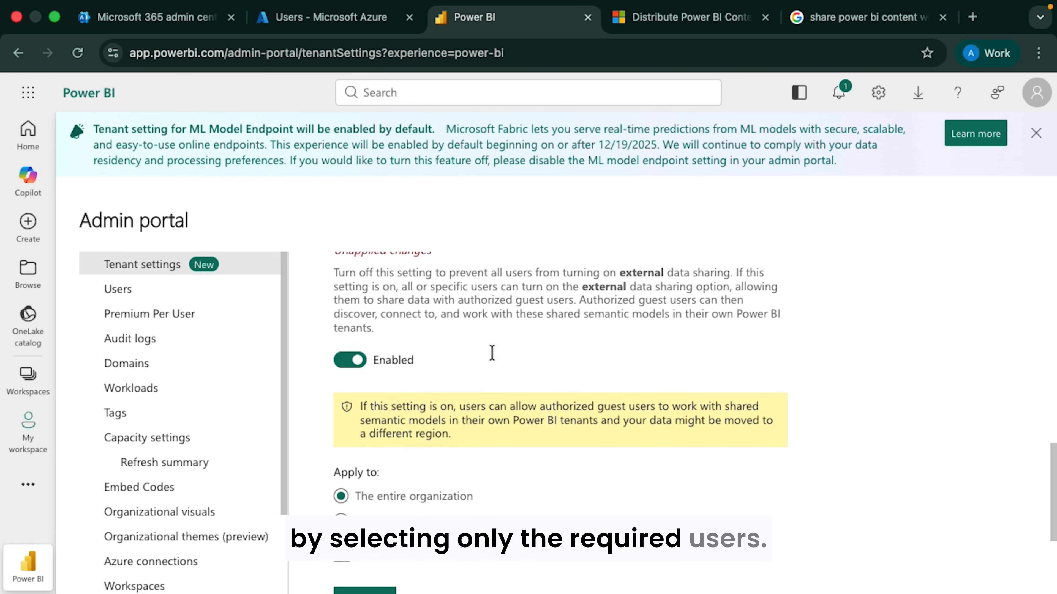
{"action": "scroll", "coordinate": [495, 359], "scroll_direction": "up", "scroll_amount": 1}
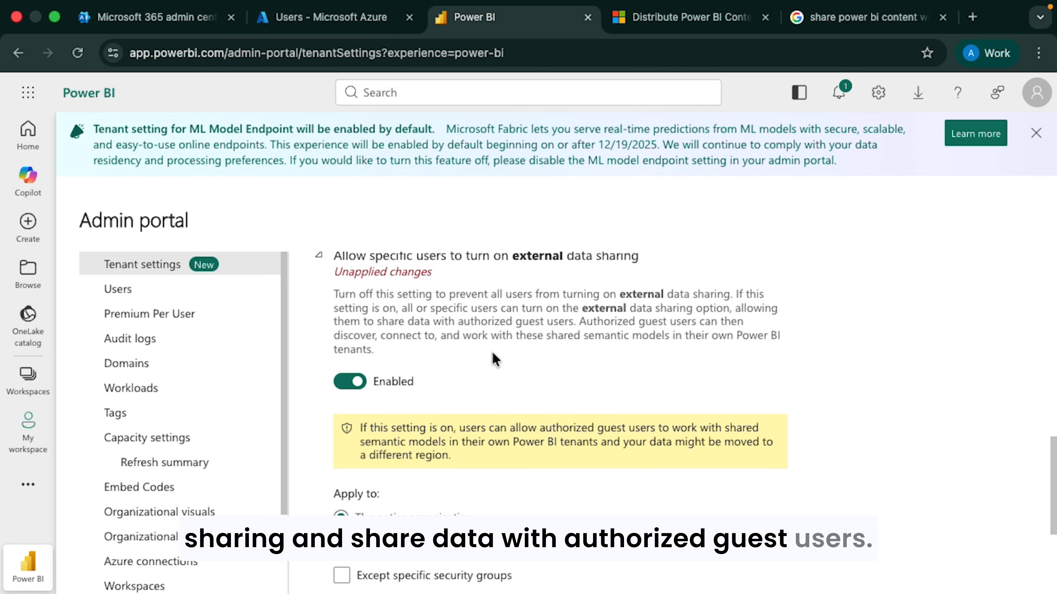
Step: Examine the external access setting under OneLake settings and filter the tenant settings by "Guest"
{"action": "scroll", "coordinate": [495, 359], "scroll_direction": "down", "scroll_amount": 5}
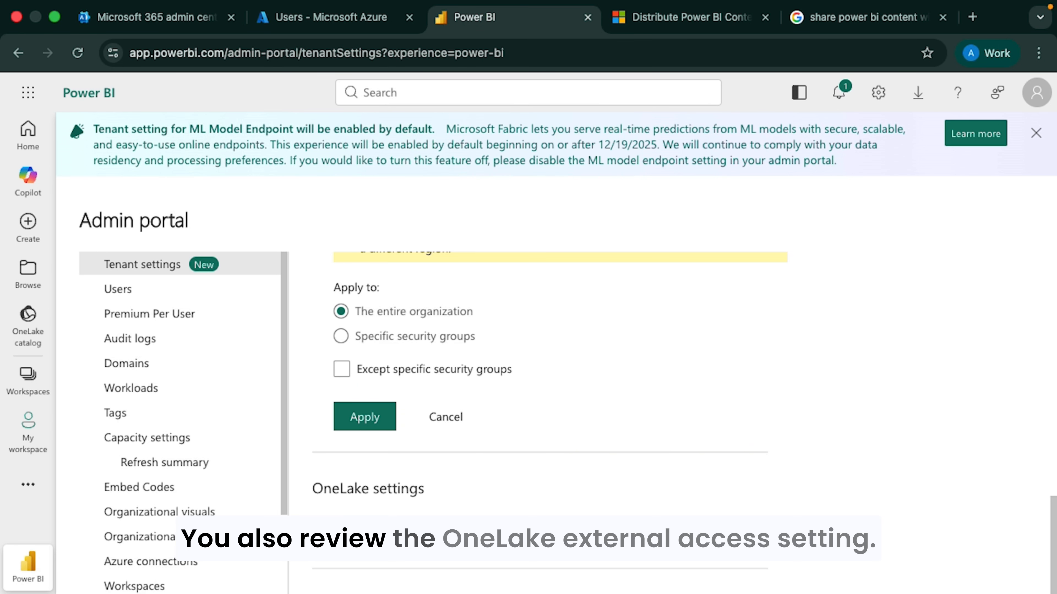
{"action": "scroll", "coordinate": [411, 470], "scroll_direction": "up", "scroll_amount": 7}
{"action": "scroll", "coordinate": [427, 349], "scroll_direction": "down", "scroll_amount": 12}
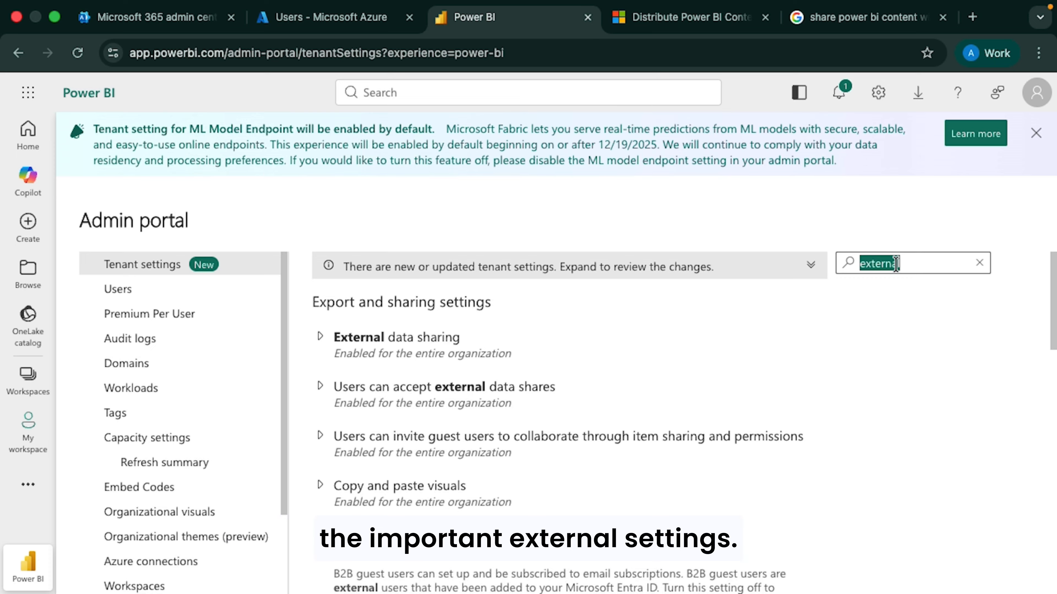
{"action": "type", "text": "Guest"}
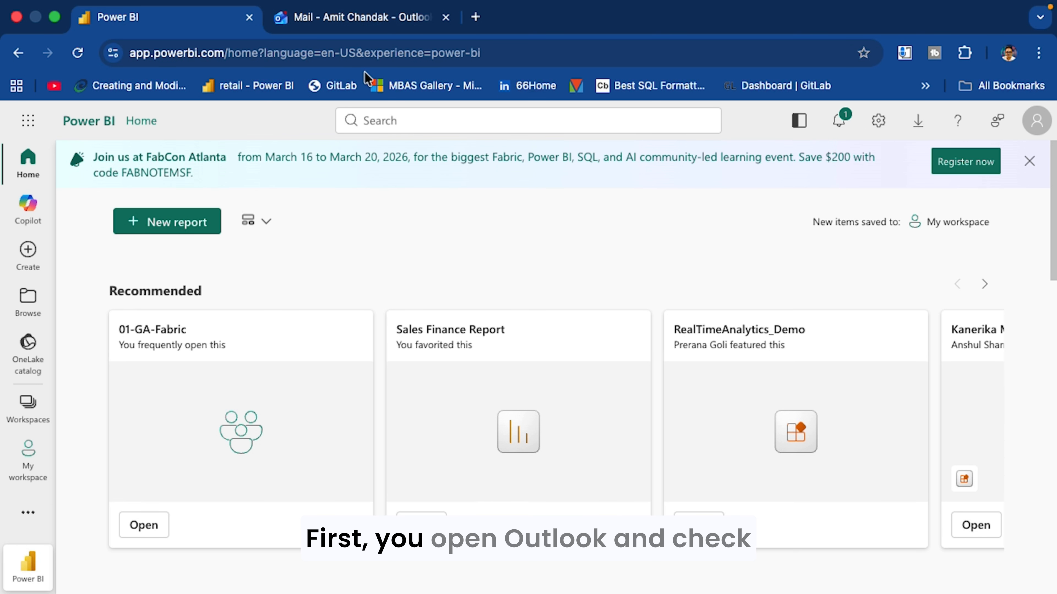
Step: Switch to the external user's Outlook, open the Microsoft Invitations email, and trust its sender
{"action": "left_click", "coordinate": [339, 18]}
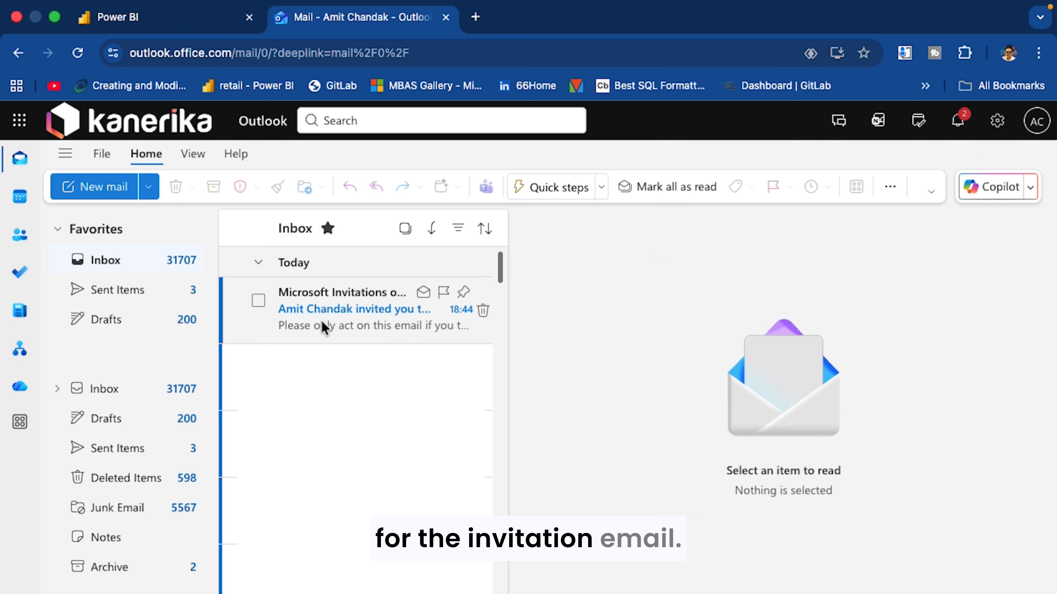
{"action": "left_click", "coordinate": [324, 315]}
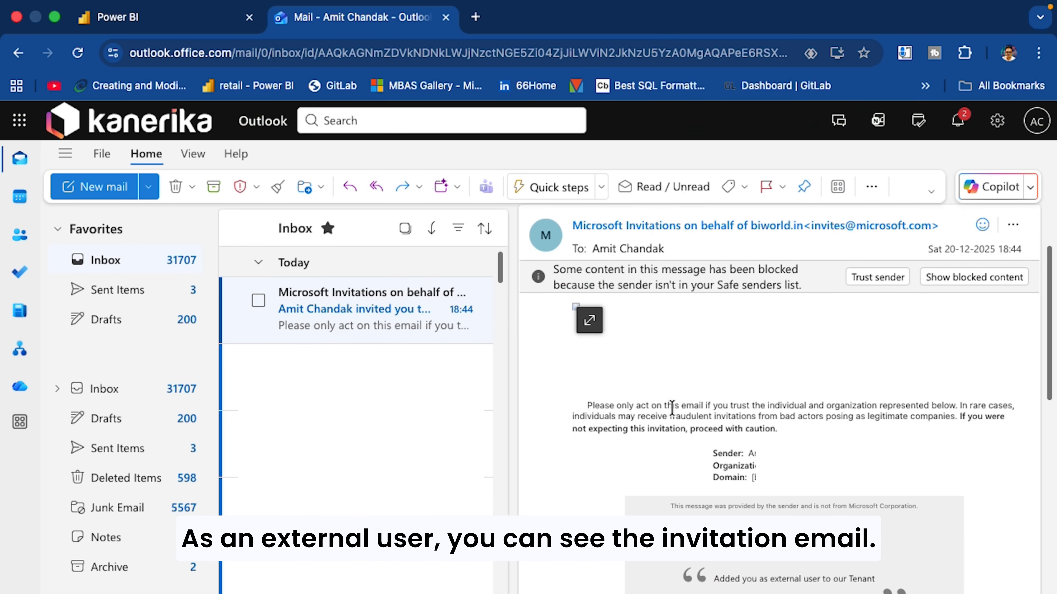
{"action": "left_click", "coordinate": [870, 277]}
Step: Accept the guest invitation from the email and grant the permissions requested by biworld.in
{"action": "scroll", "coordinate": [778, 374], "scroll_direction": "down", "scroll_amount": 8}
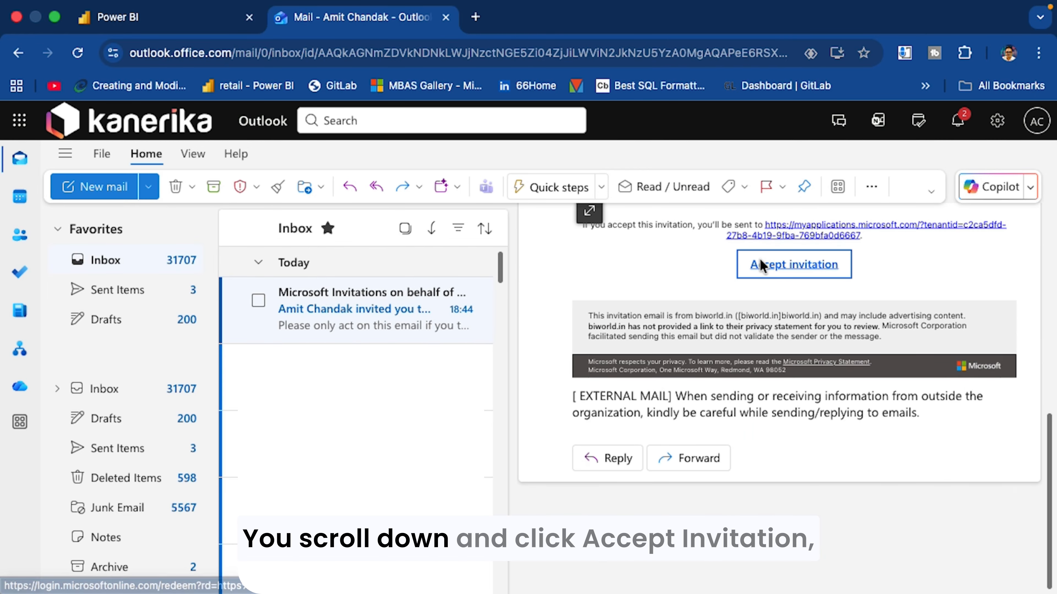
{"action": "left_click", "coordinate": [766, 269]}
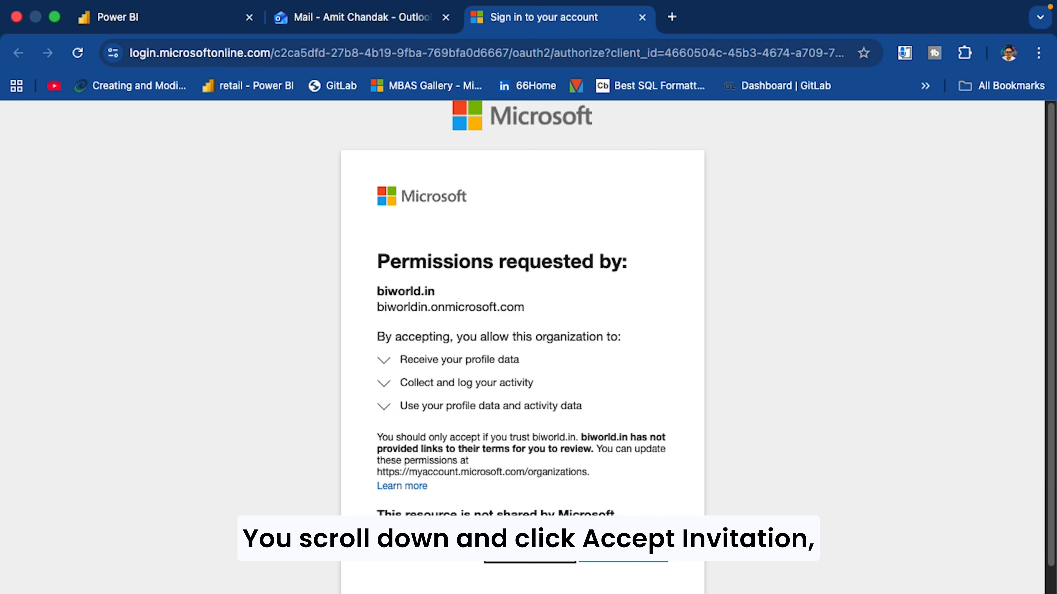
{"action": "left_click", "coordinate": [625, 553]}
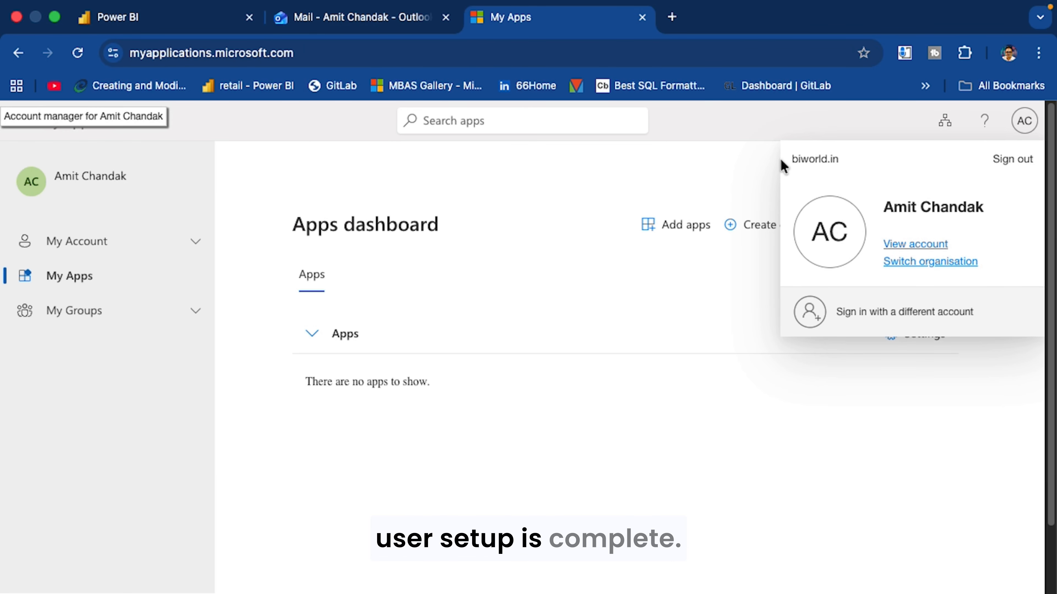
Step: Return to Power BI, refresh the home page, and switch the account's tenant to biworld.in
{"action": "left_click", "coordinate": [154, 16]}
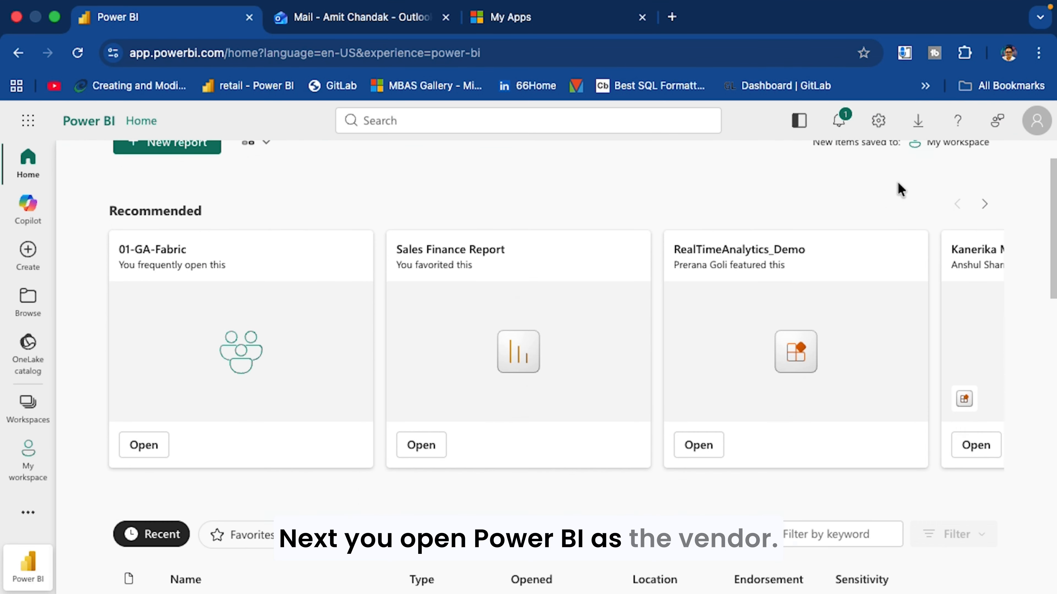
{"action": "left_click", "coordinate": [78, 78]}
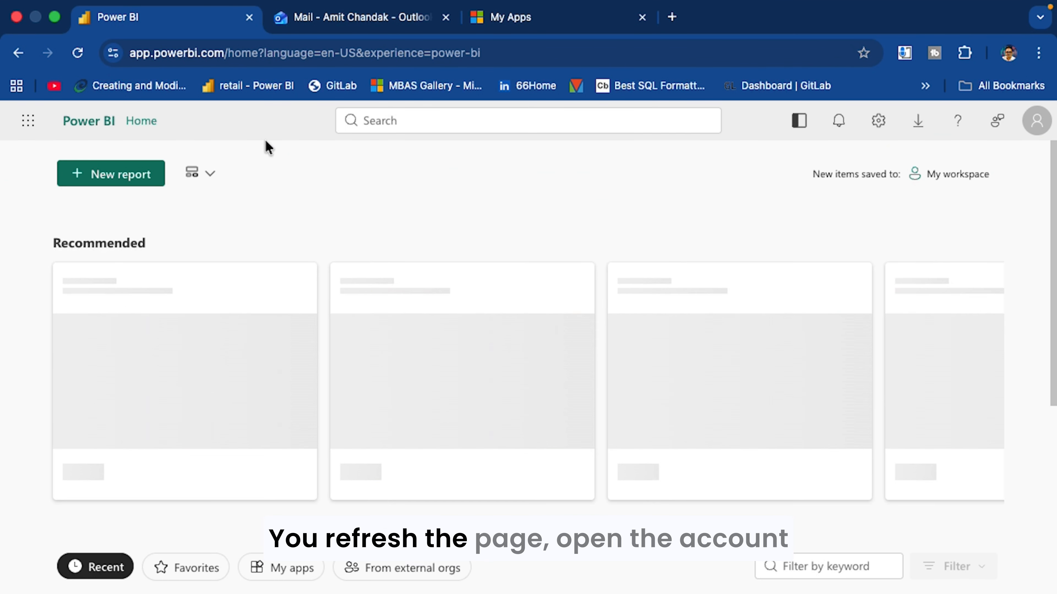
{"action": "left_click", "coordinate": [1036, 121]}
{"action": "left_click", "coordinate": [929, 275]}
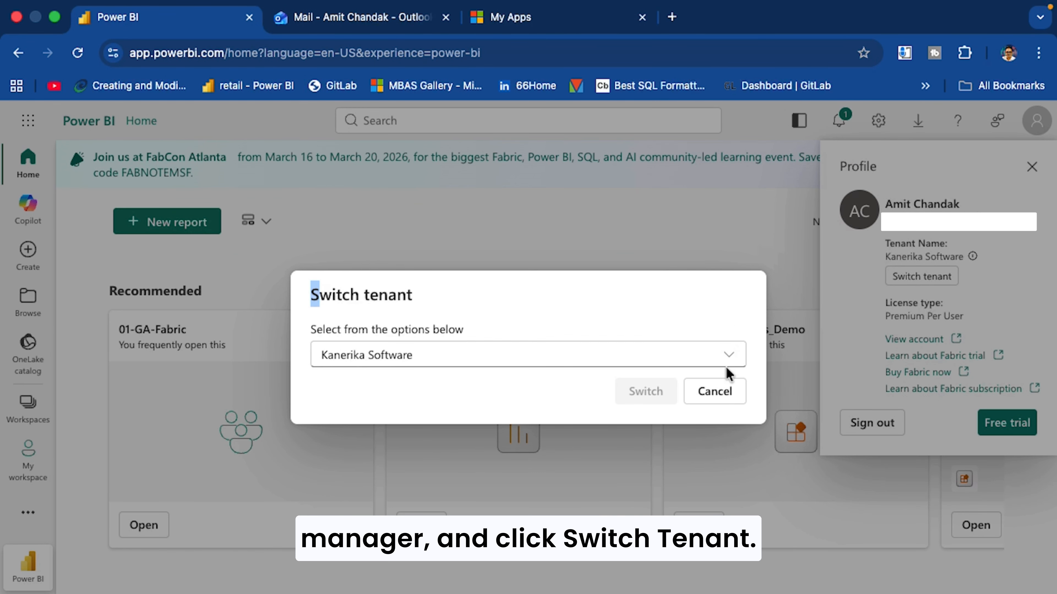
{"action": "left_click", "coordinate": [729, 357]}
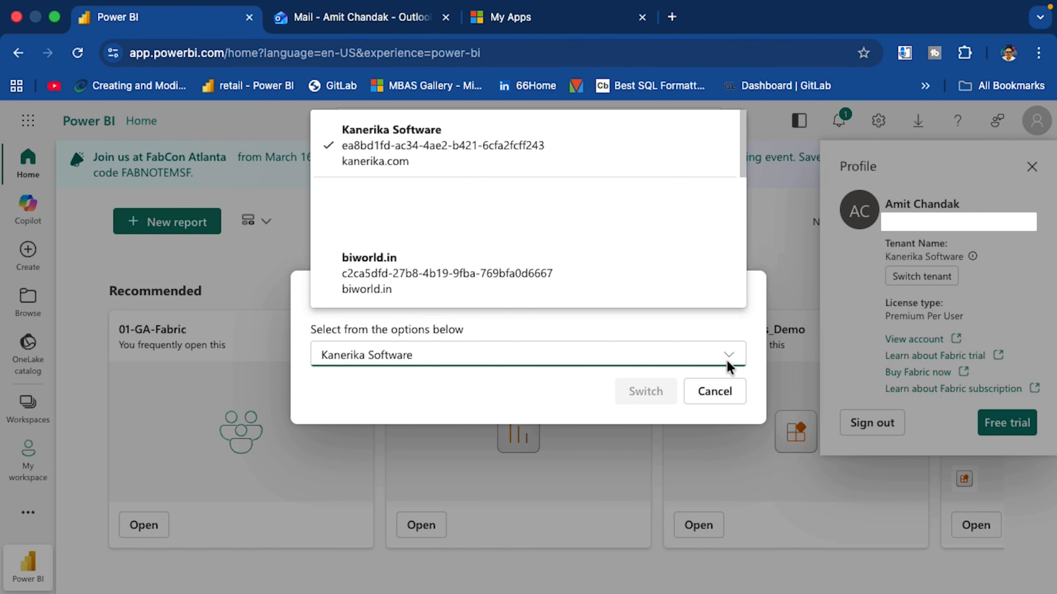
{"action": "left_click", "coordinate": [432, 276]}
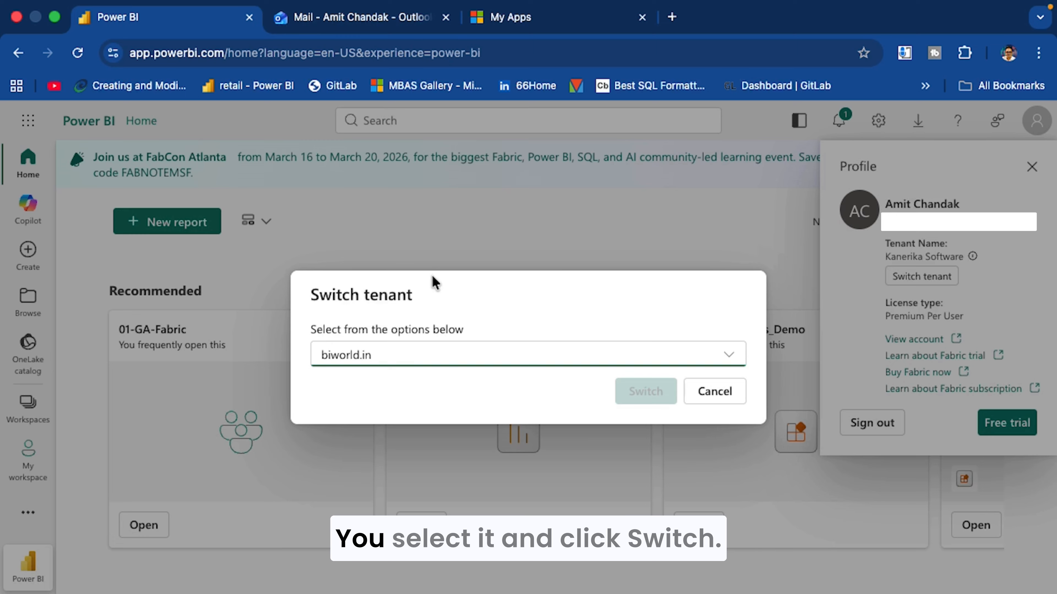
{"action": "left_click", "coordinate": [651, 395]}
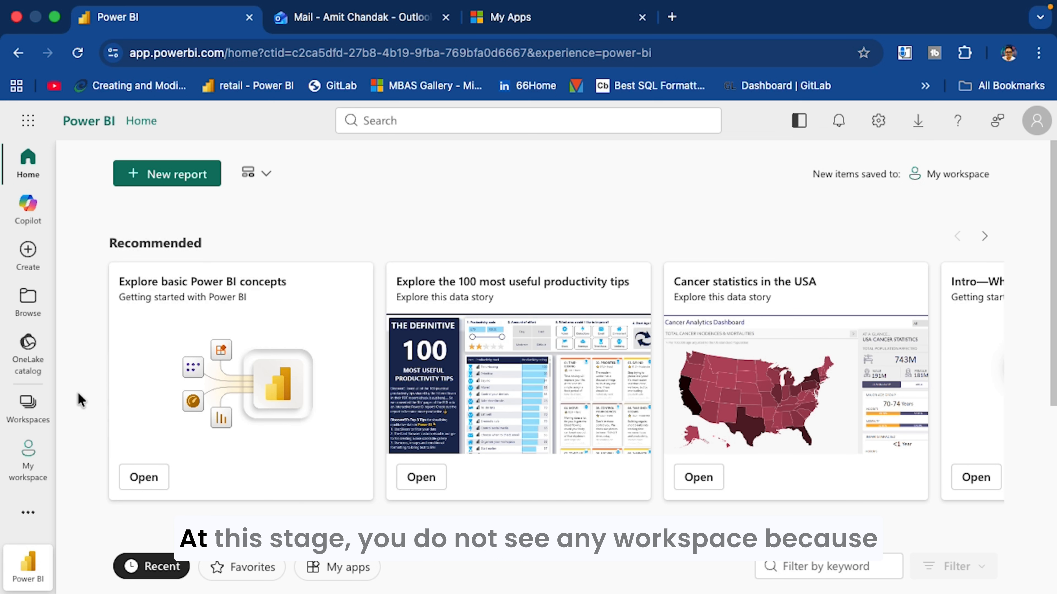
Step: Start a new workspace in the biworld.in tenant with the name Test-001 and the description test
{"action": "left_click", "coordinate": [50, 417]}
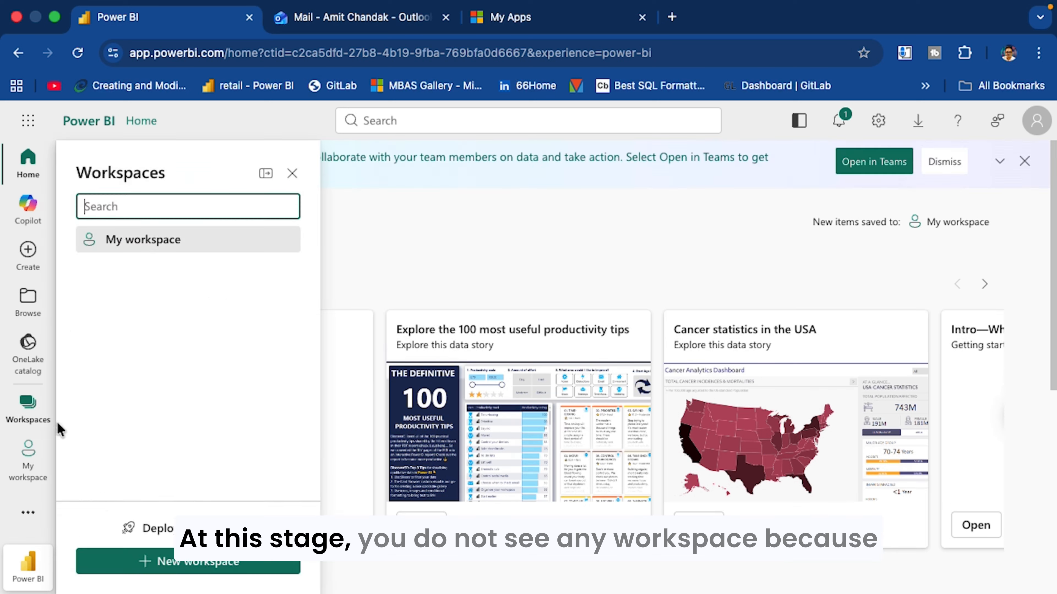
{"action": "left_click", "coordinate": [135, 563]}
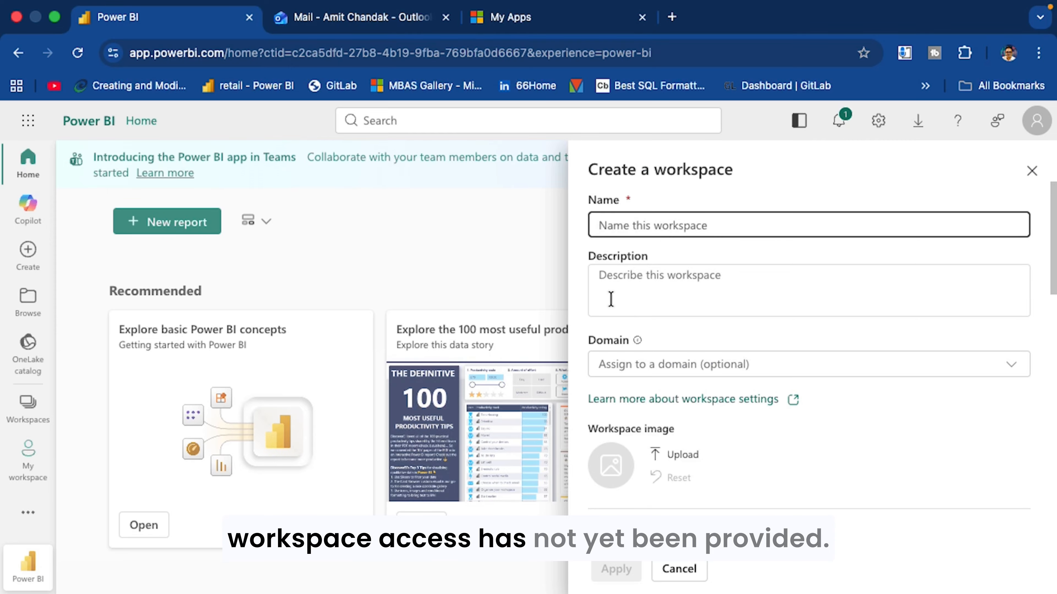
{"action": "type", "text": "Test"}
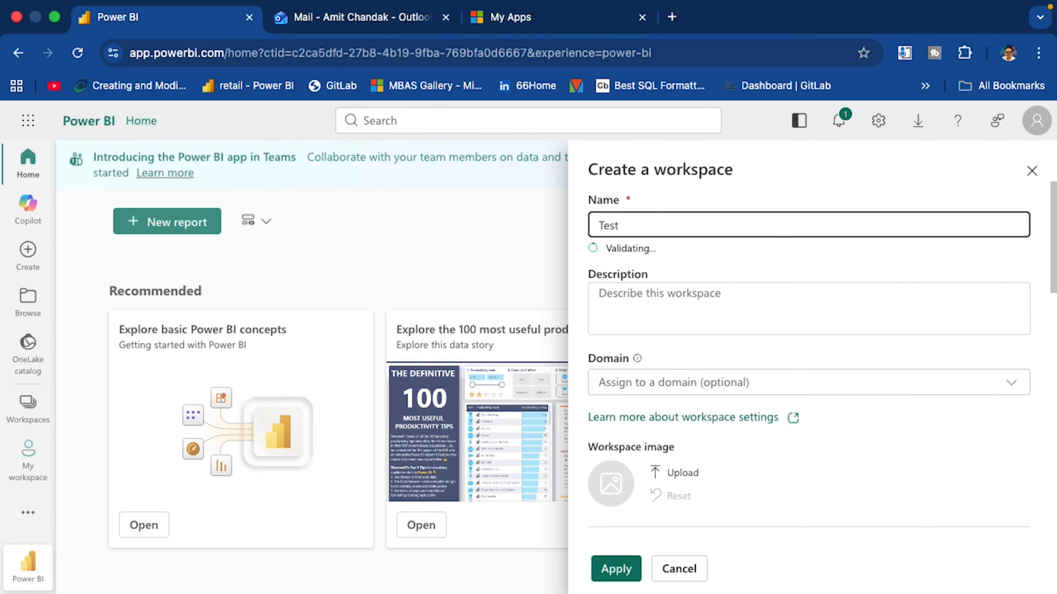
{"action": "left_click", "coordinate": [649, 323]}
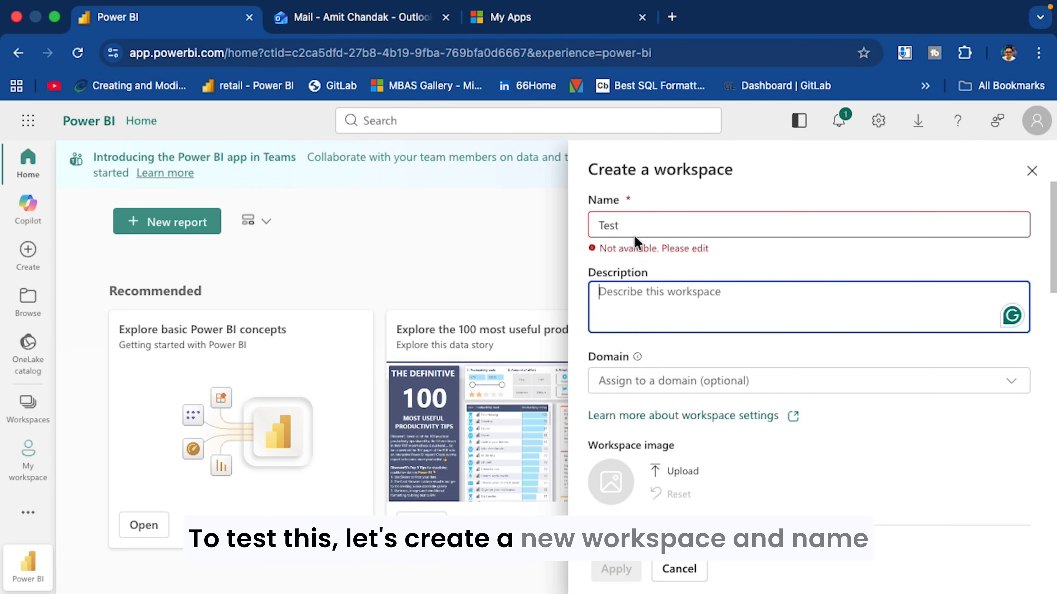
{"action": "left_click", "coordinate": [638, 225]}
{"action": "type", "text": "-00"}
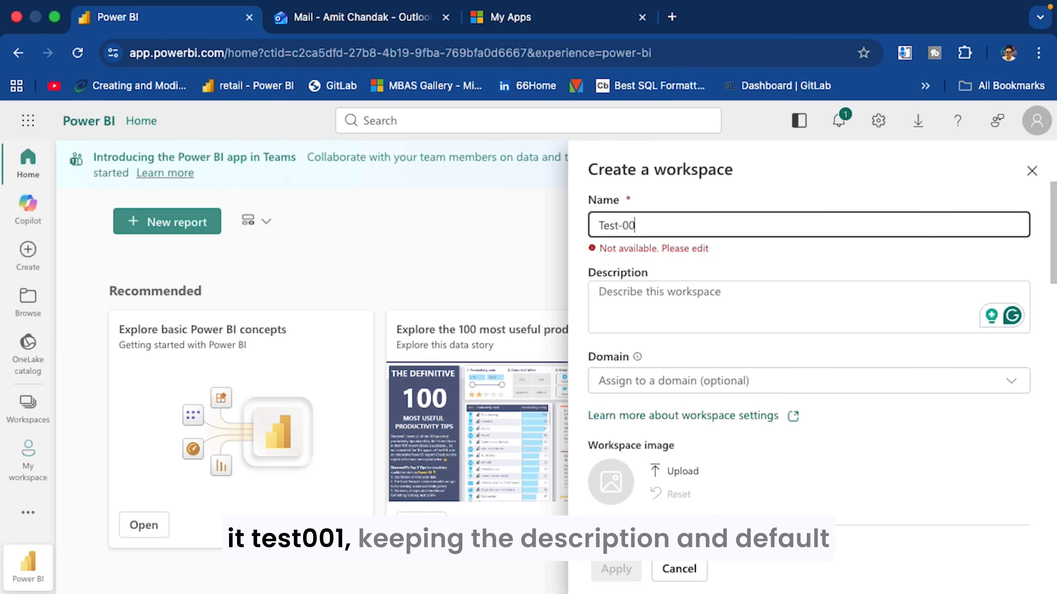
{"action": "type", "text": "1"}
{"action": "left_click", "coordinate": [633, 298]}
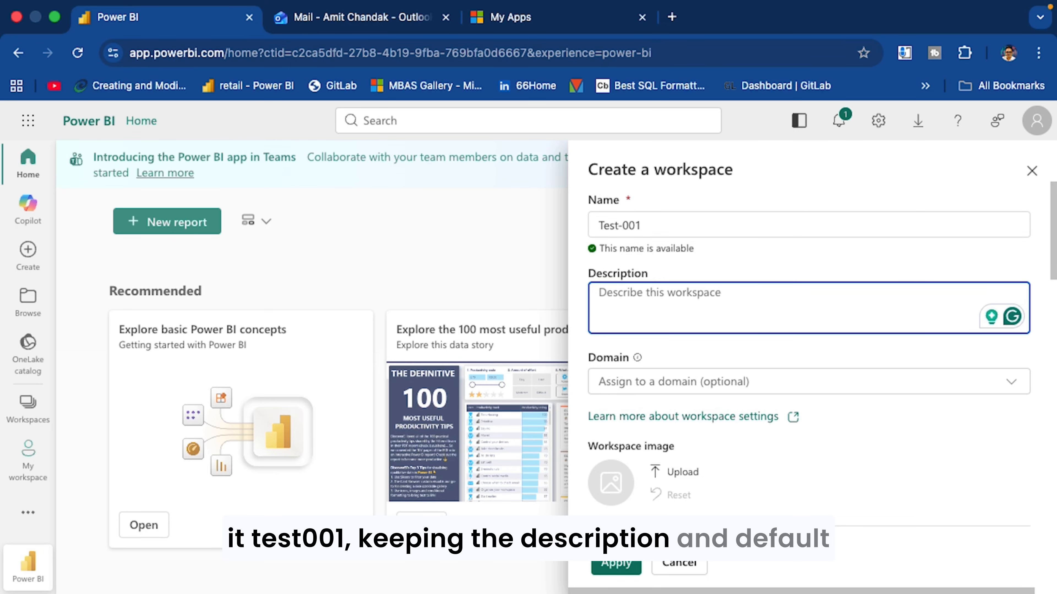
{"action": "type", "text": "test"}
Step: Create the workspace on the Trial license with the Trial-20251118T065650Z capacity in Central India, and dismiss the task flow introductions
{"action": "scroll", "coordinate": [1035, 401], "scroll_direction": "down", "scroll_amount": 15}
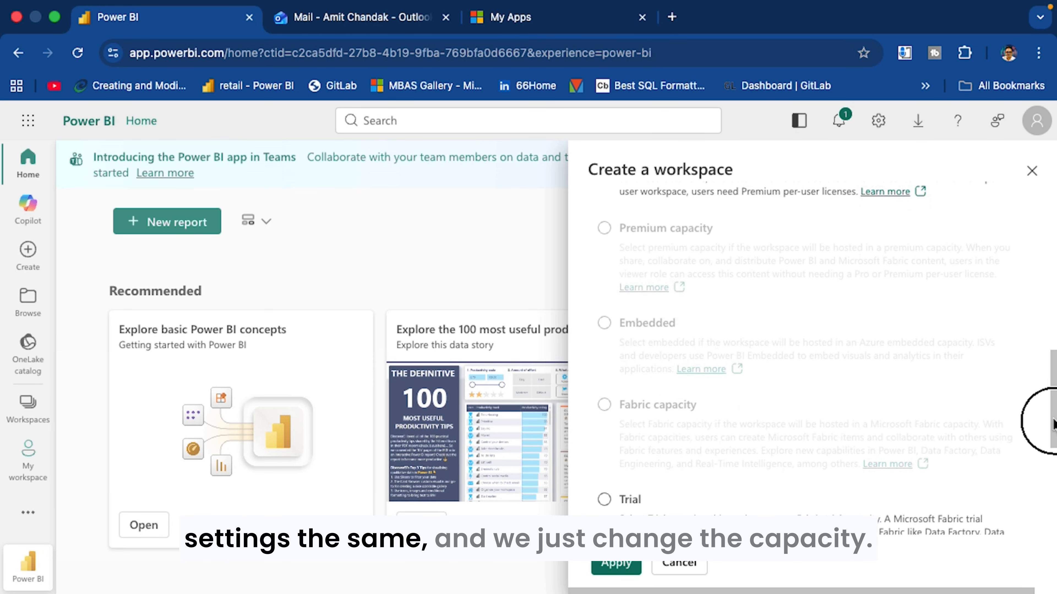
{"action": "scroll", "coordinate": [1035, 400], "scroll_direction": "down", "scroll_amount": 5}
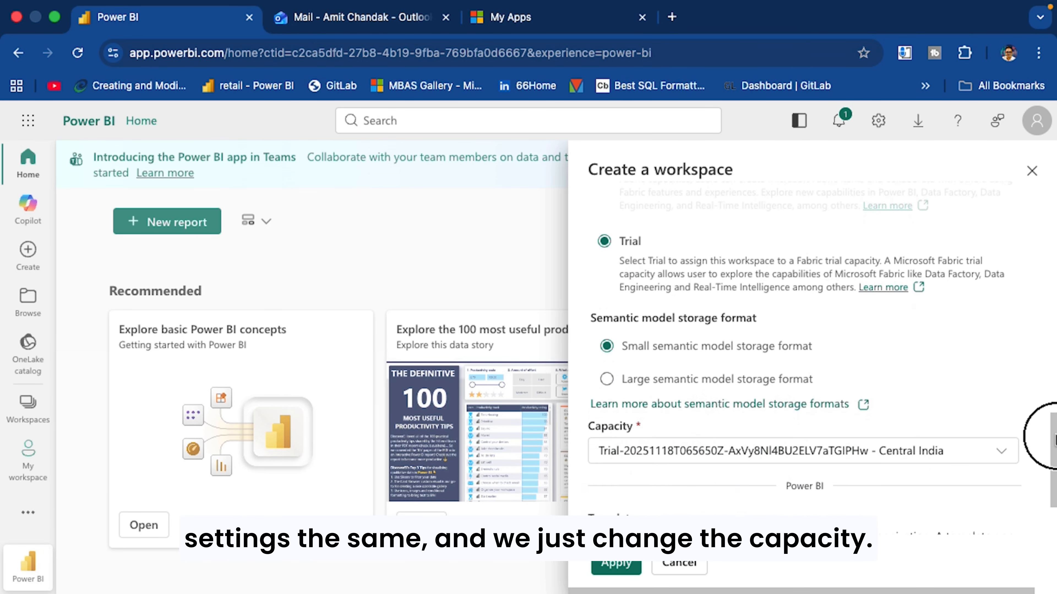
{"action": "left_click", "coordinate": [1002, 402]}
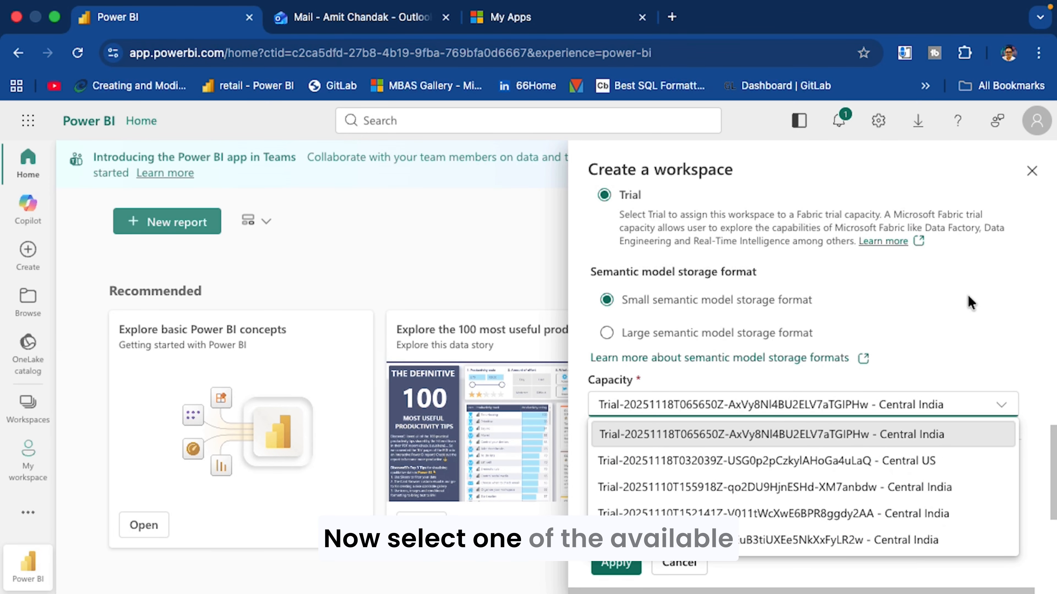
{"action": "left_click", "coordinate": [776, 435]}
{"action": "left_click", "coordinate": [624, 566]}
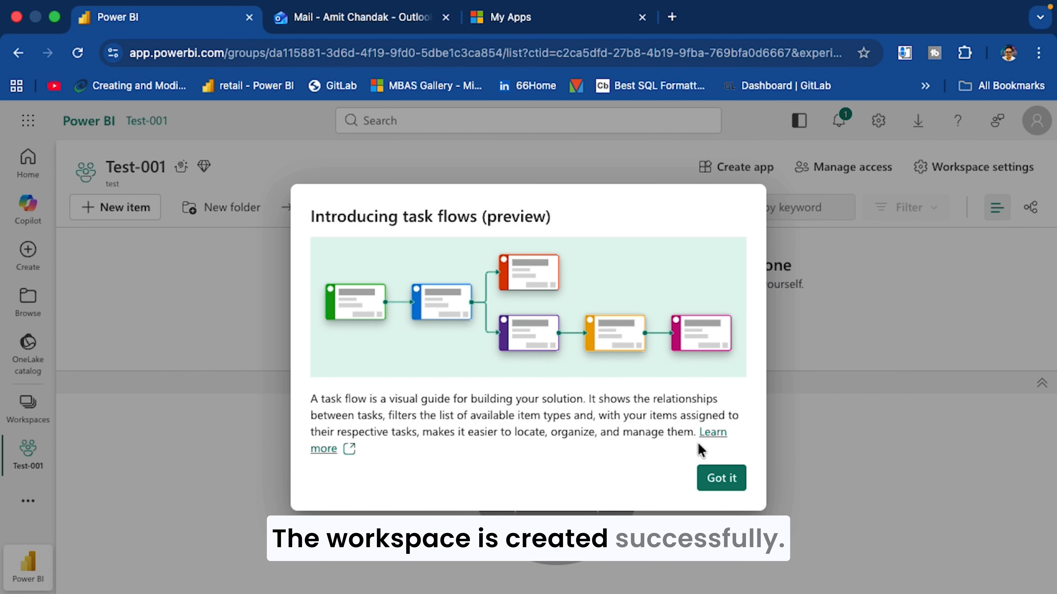
{"action": "left_click", "coordinate": [722, 478]}
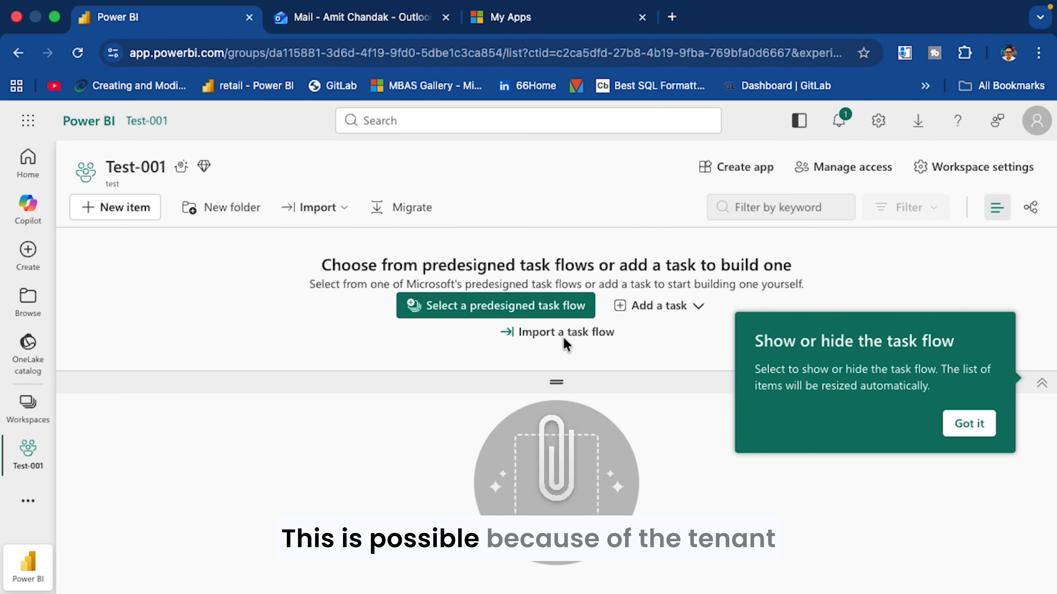
{"action": "left_click", "coordinate": [969, 424]}
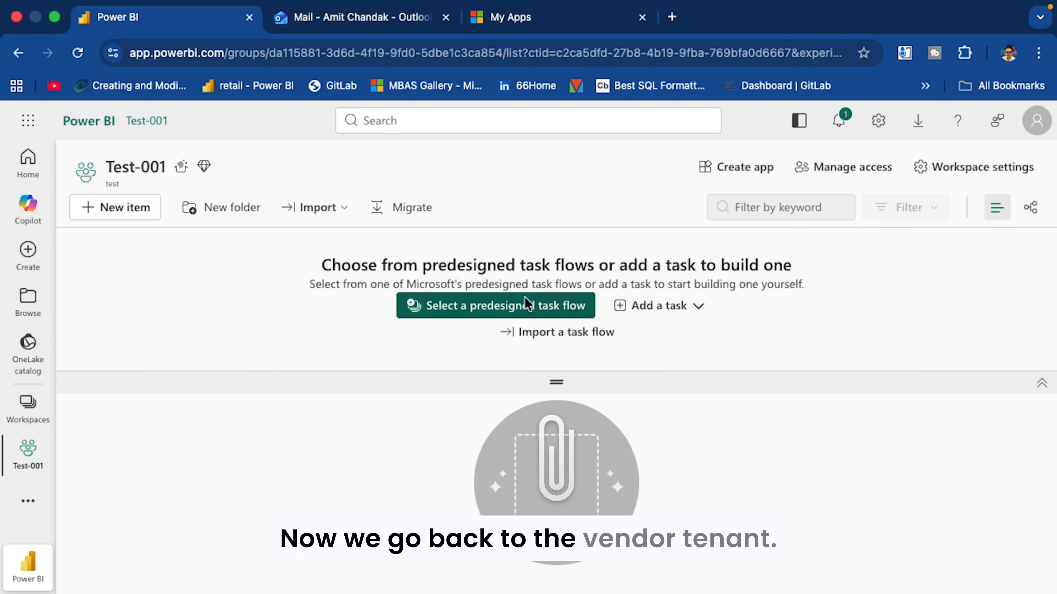
Step: Switch to the host tenant's Power BI session and start a new workspace with the name Test-002 and the description Test-002
{"action": "key", "text": "super+Tab"}
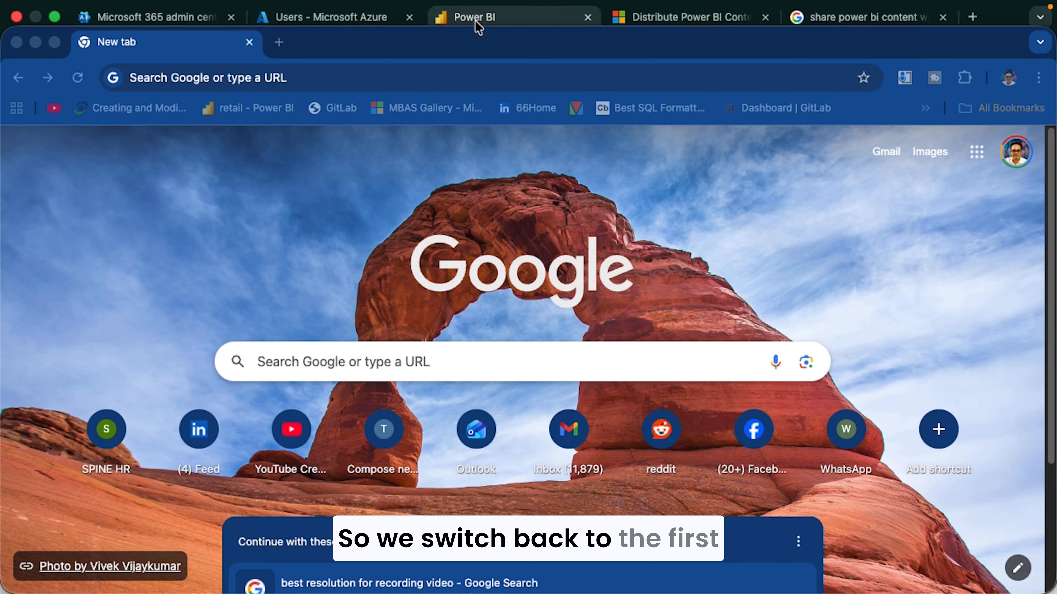
{"action": "left_click", "coordinate": [475, 22]}
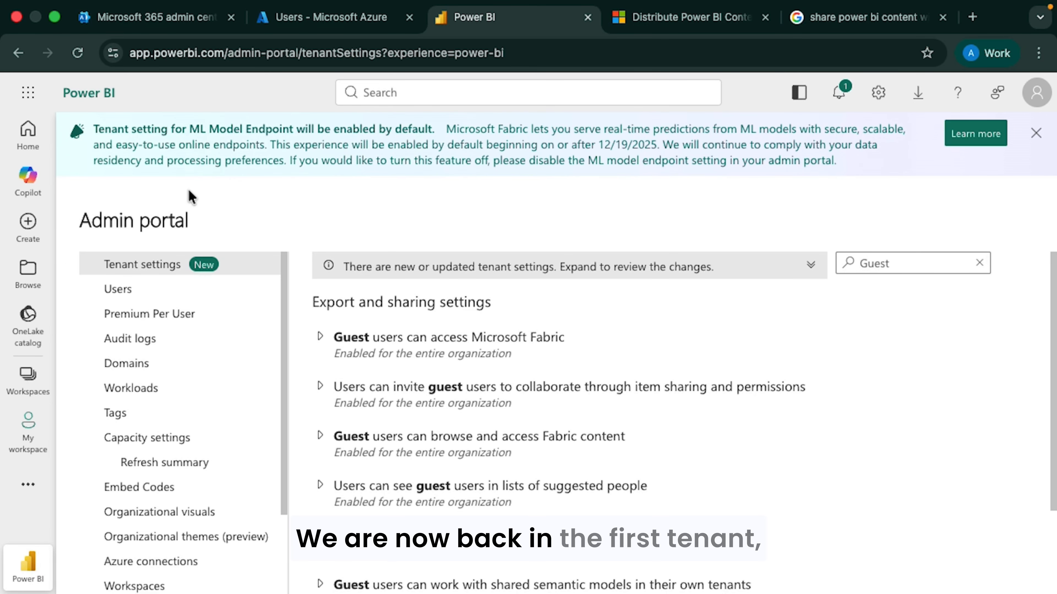
{"action": "left_click", "coordinate": [28, 377]}
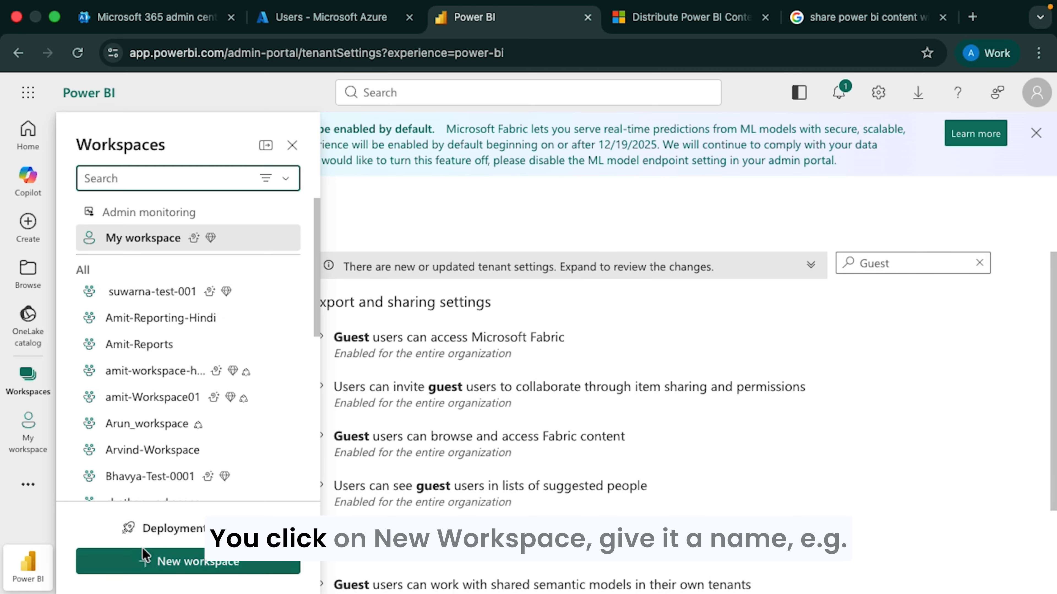
{"action": "left_click", "coordinate": [143, 558]}
{"action": "type", "text": "T"}
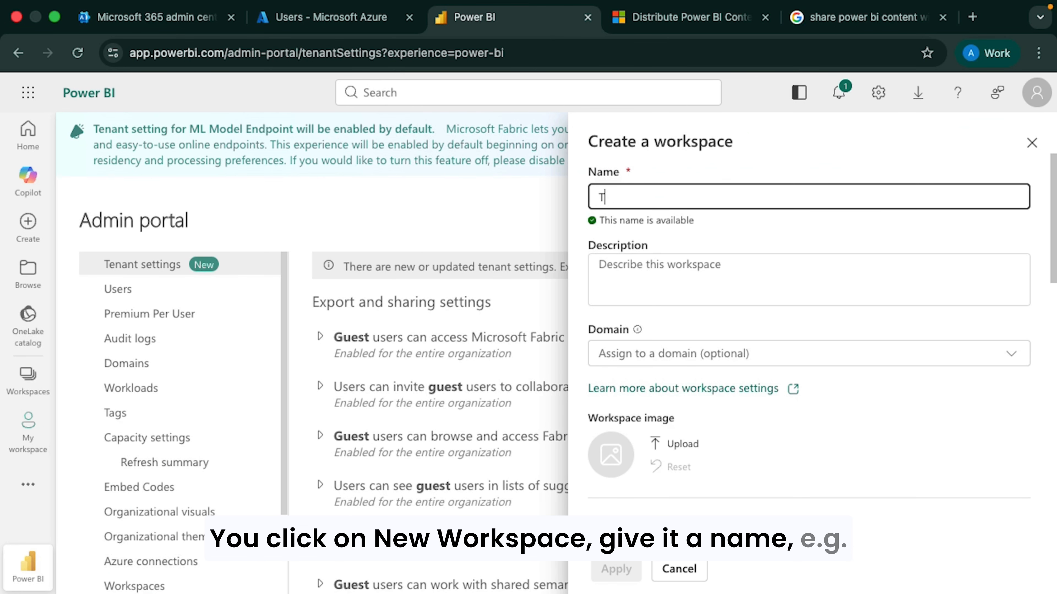
{"action": "type", "text": "est-002"}
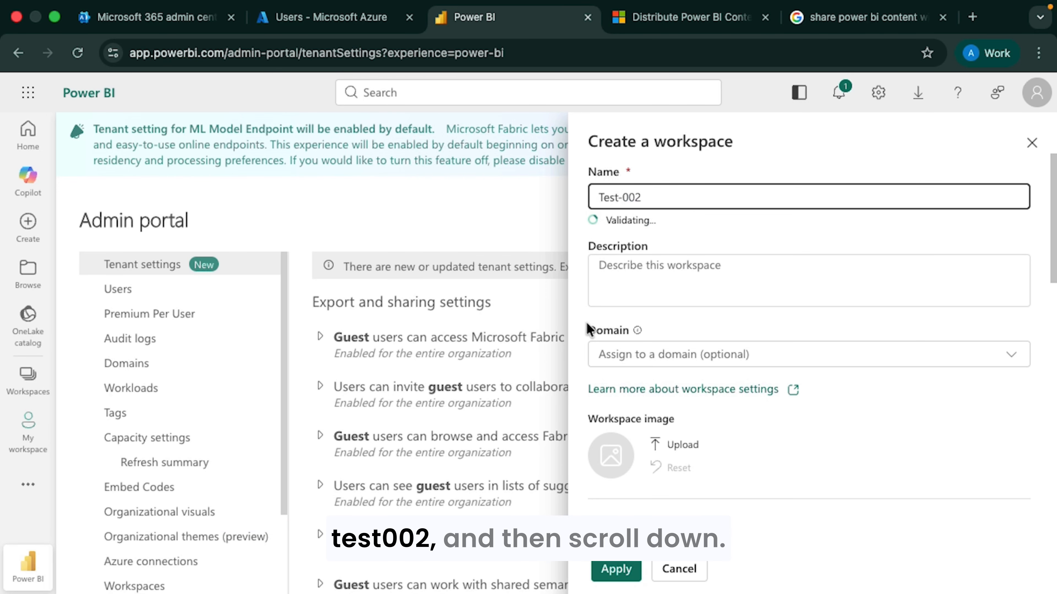
{"action": "left_click", "coordinate": [637, 283]}
{"action": "type", "text": "Test-002"}
Step: Create the workspace on the Trial license with the Trial-20251110T155918Z capacity in Central India
{"action": "scroll", "coordinate": [840, 334], "scroll_direction": "down", "scroll_amount": 10}
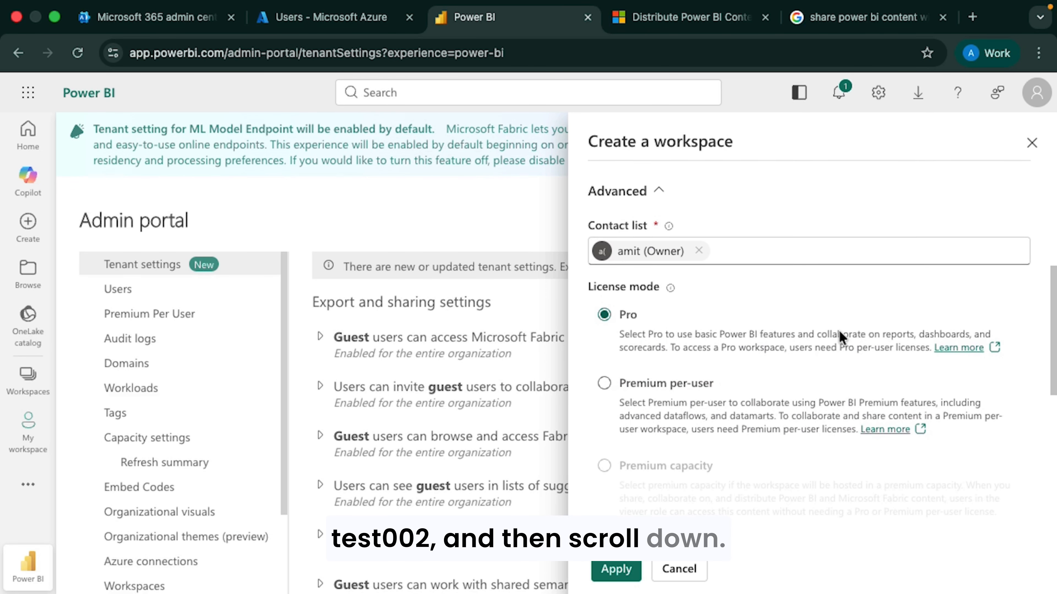
{"action": "scroll", "coordinate": [840, 337], "scroll_direction": "down", "scroll_amount": 4}
{"action": "left_click", "coordinate": [605, 445]}
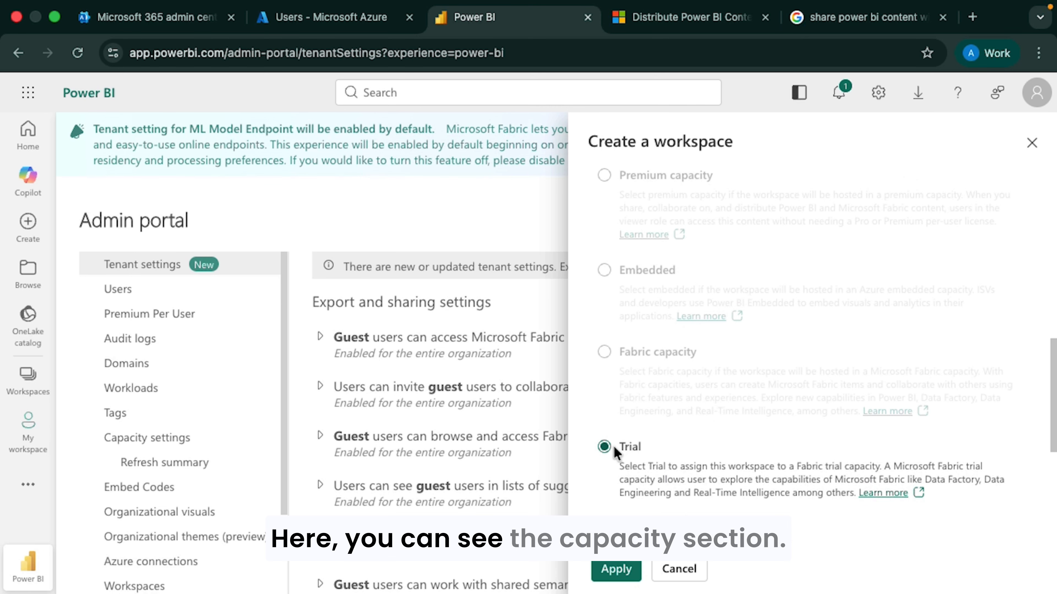
{"action": "scroll", "coordinate": [713, 402], "scroll_direction": "down", "scroll_amount": 6}
{"action": "left_click", "coordinate": [697, 371]}
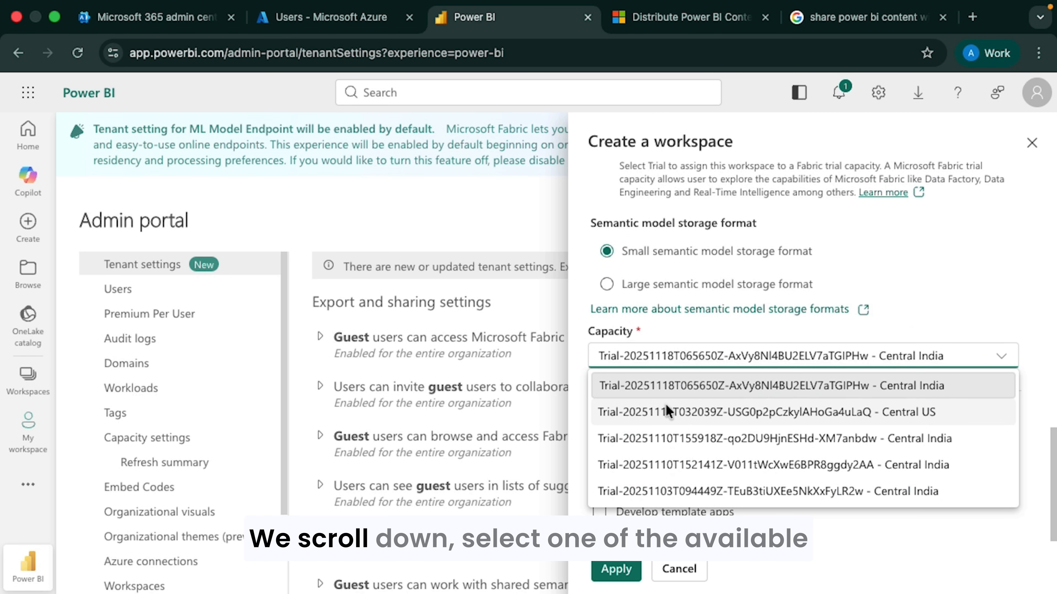
{"action": "left_click", "coordinate": [666, 412]}
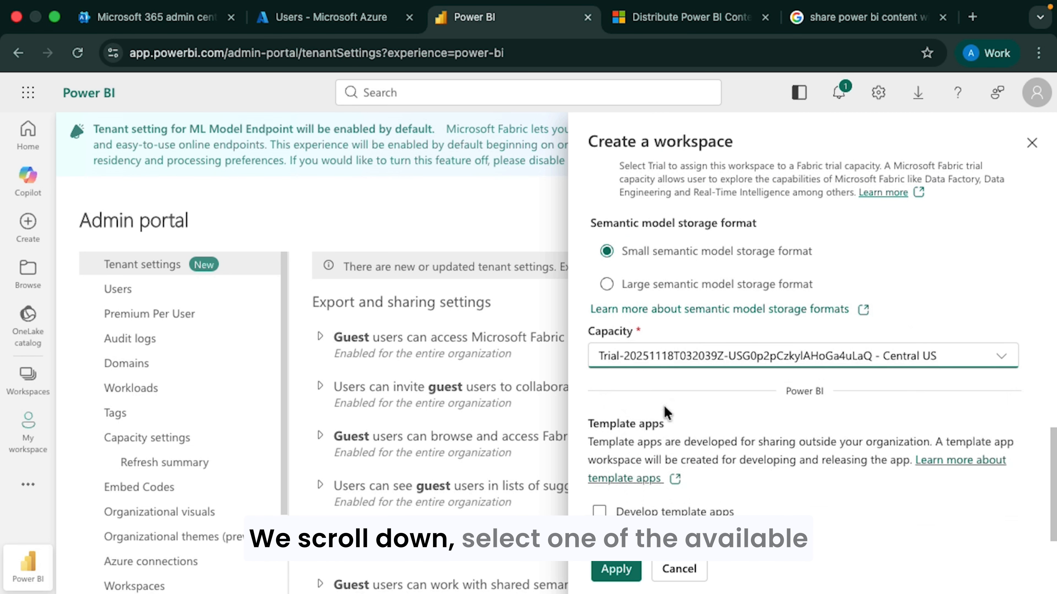
{"action": "left_click", "coordinate": [686, 360]}
{"action": "left_click", "coordinate": [650, 446]}
{"action": "scroll", "coordinate": [649, 452], "scroll_direction": "up", "scroll_amount": 7}
{"action": "scroll", "coordinate": [649, 458], "scroll_direction": "up", "scroll_amount": 5}
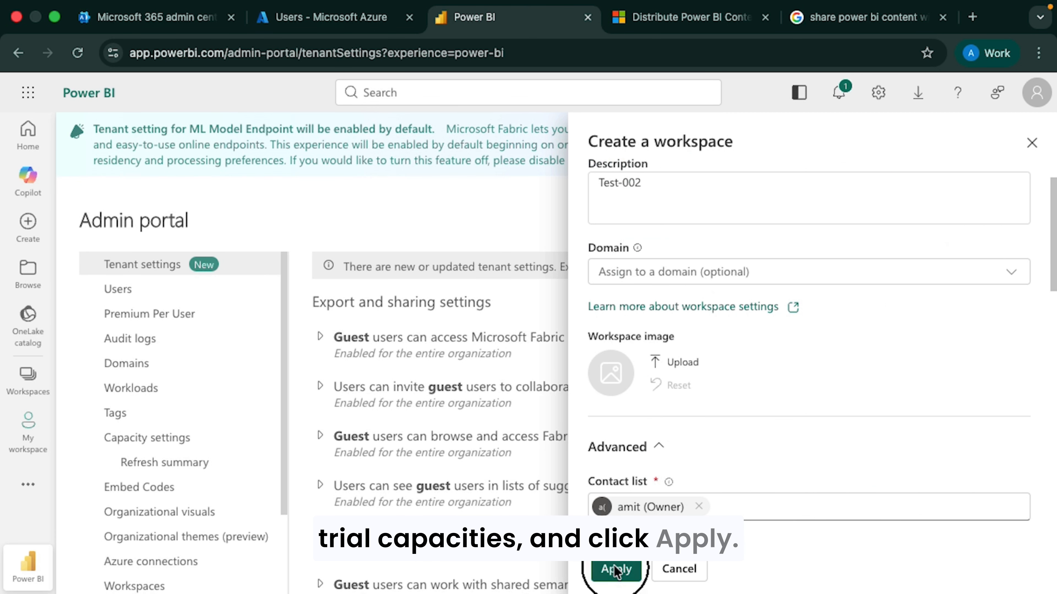
{"action": "left_click", "coordinate": [616, 569]}
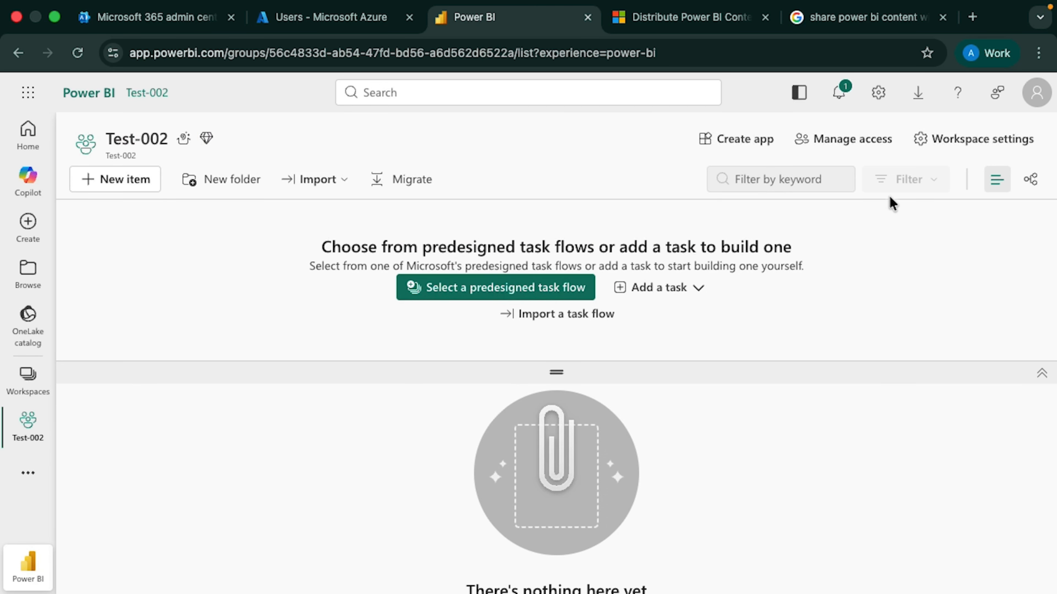
Step: Add the external guest user to the Test-002 workspace and assign a workspace role
{"action": "left_click", "coordinate": [869, 142]}
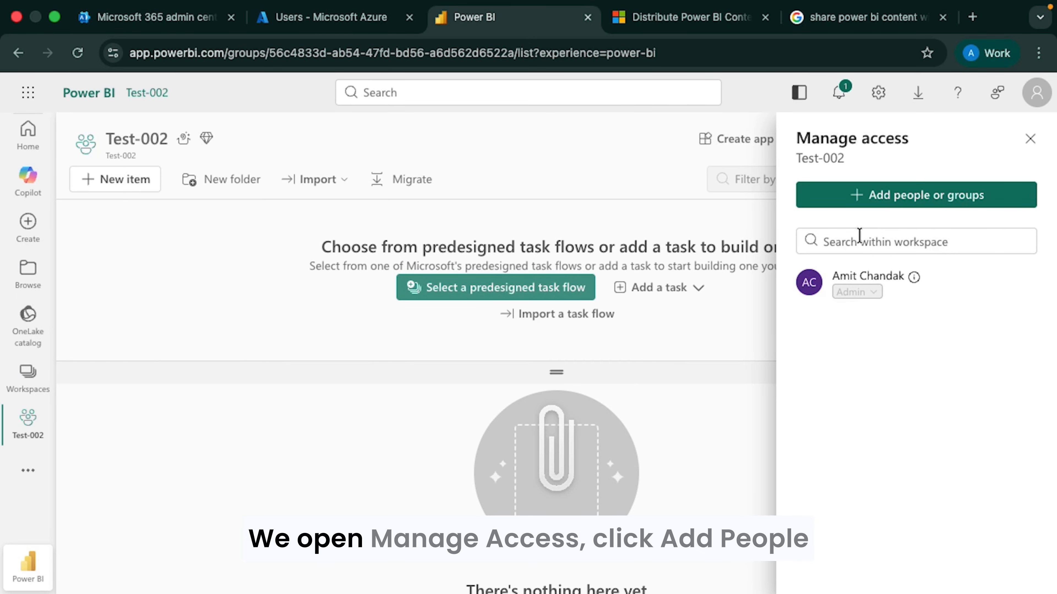
{"action": "left_click", "coordinate": [865, 203]}
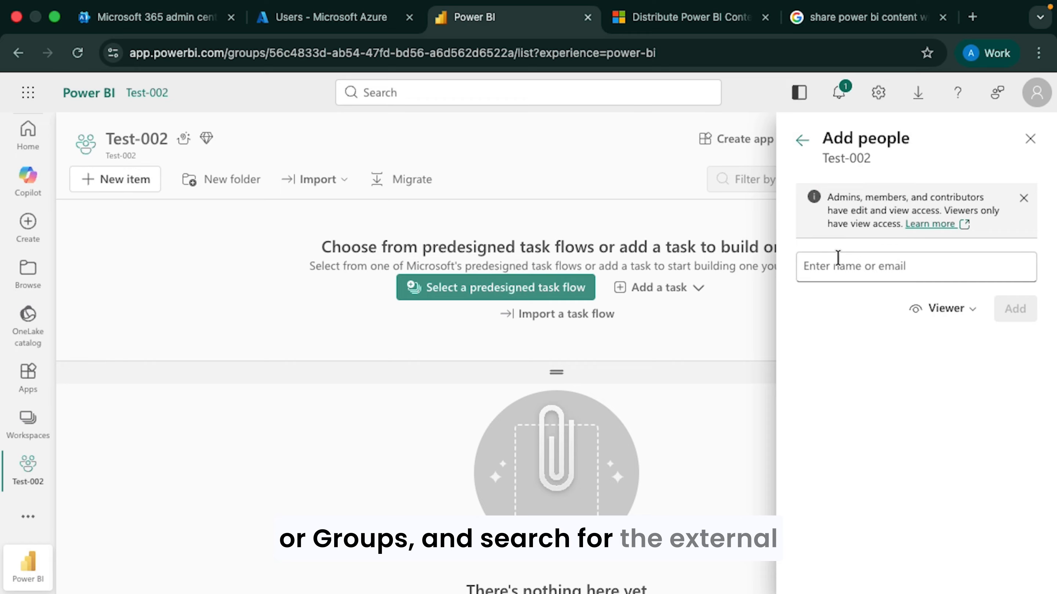
{"action": "left_click", "coordinate": [838, 261]}
{"action": "type", "text": "am"}
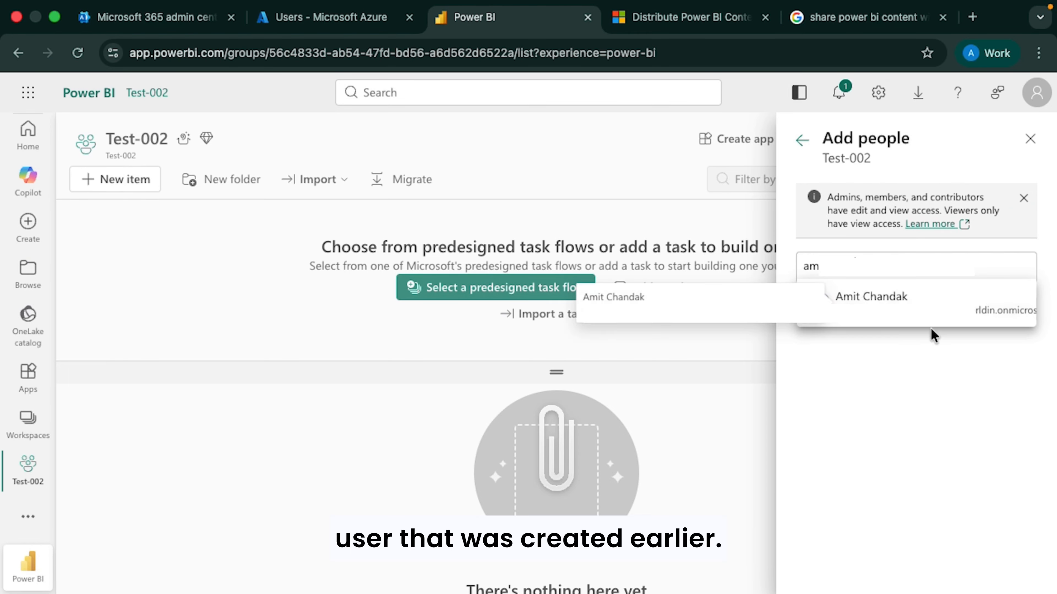
{"action": "left_click", "coordinate": [964, 318]}
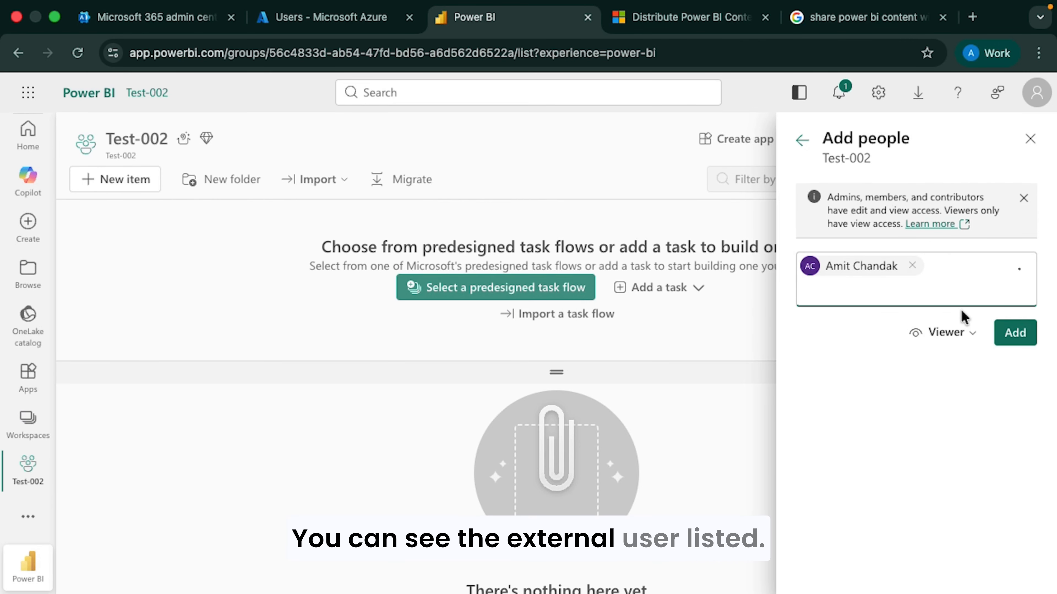
{"action": "left_click", "coordinate": [943, 333]}
{"action": "left_click", "coordinate": [943, 363]}
{"action": "left_click", "coordinate": [1015, 337]}
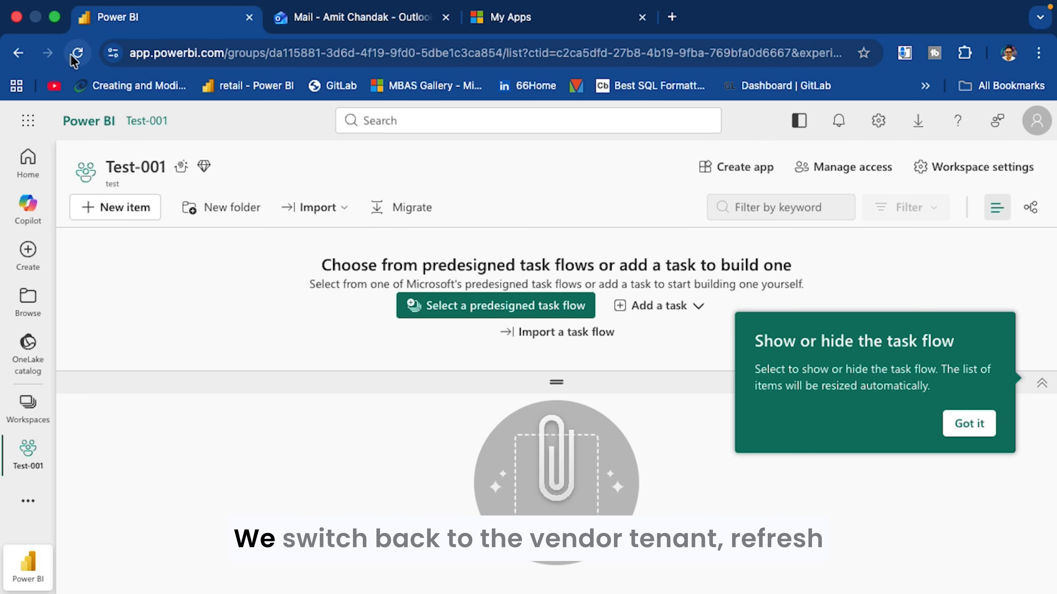
Step: Refresh Power BI in the guest user's browser session and open the shared Test-002 workspace
{"action": "left_click", "coordinate": [76, 54]}
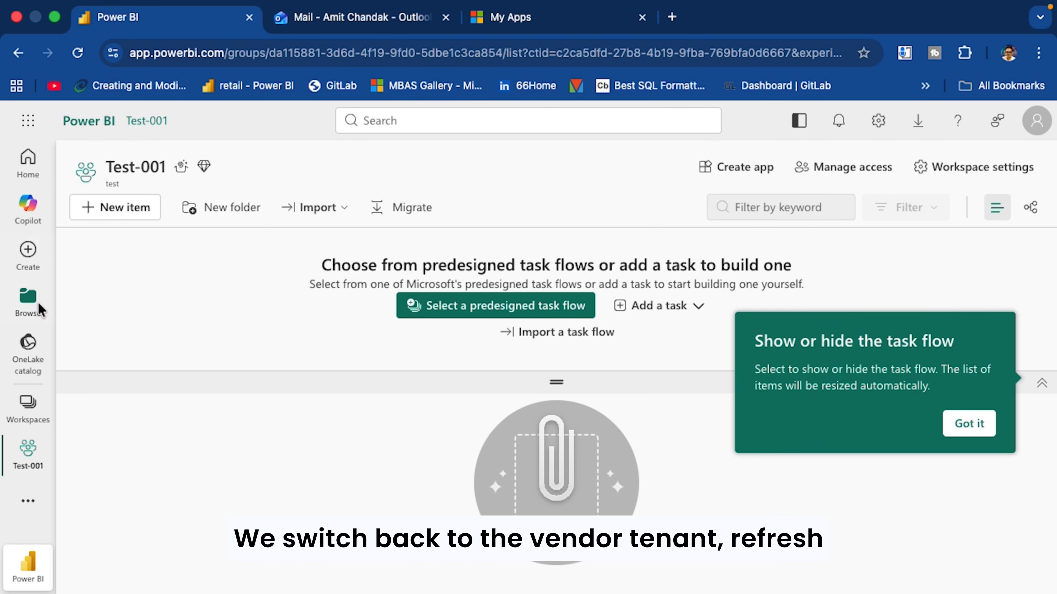
{"action": "left_click", "coordinate": [25, 399]}
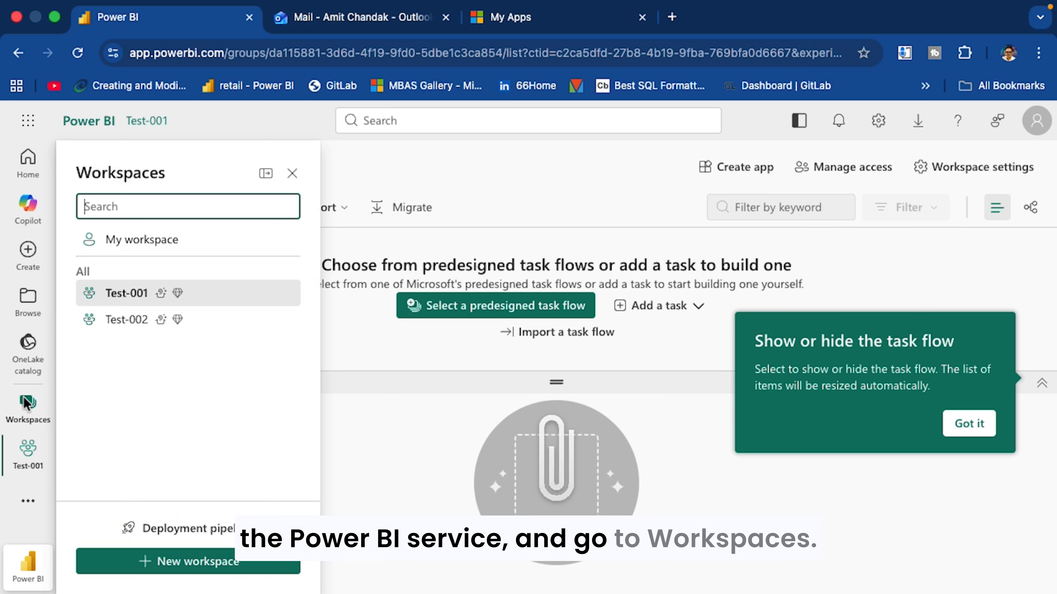
{"action": "left_click", "coordinate": [132, 320]}
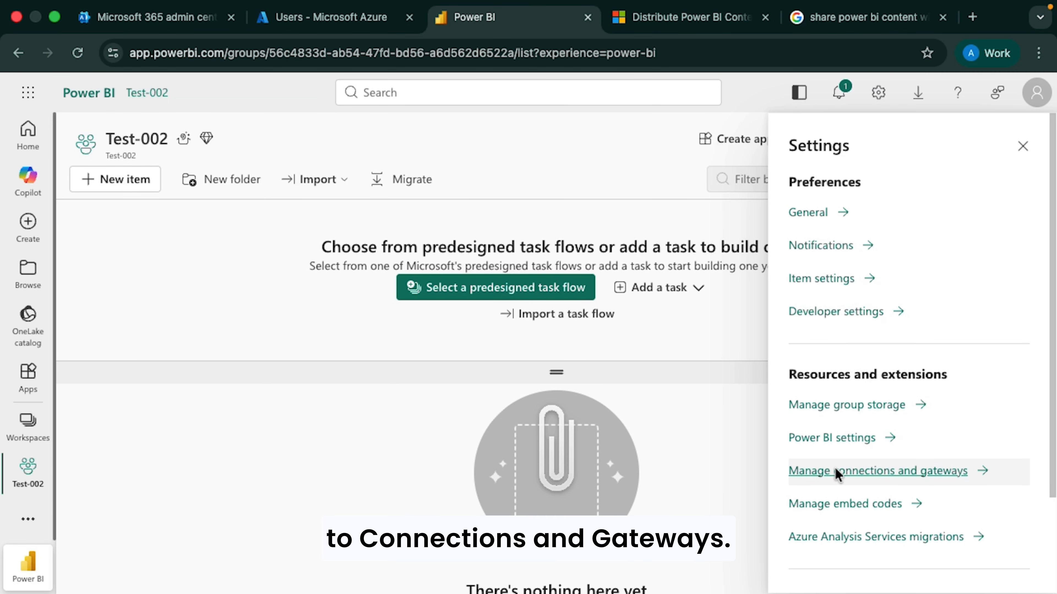
Step: In the host tenant, open the connections and gateways management page and view the new connection form without creating one
{"action": "left_click", "coordinate": [835, 473]}
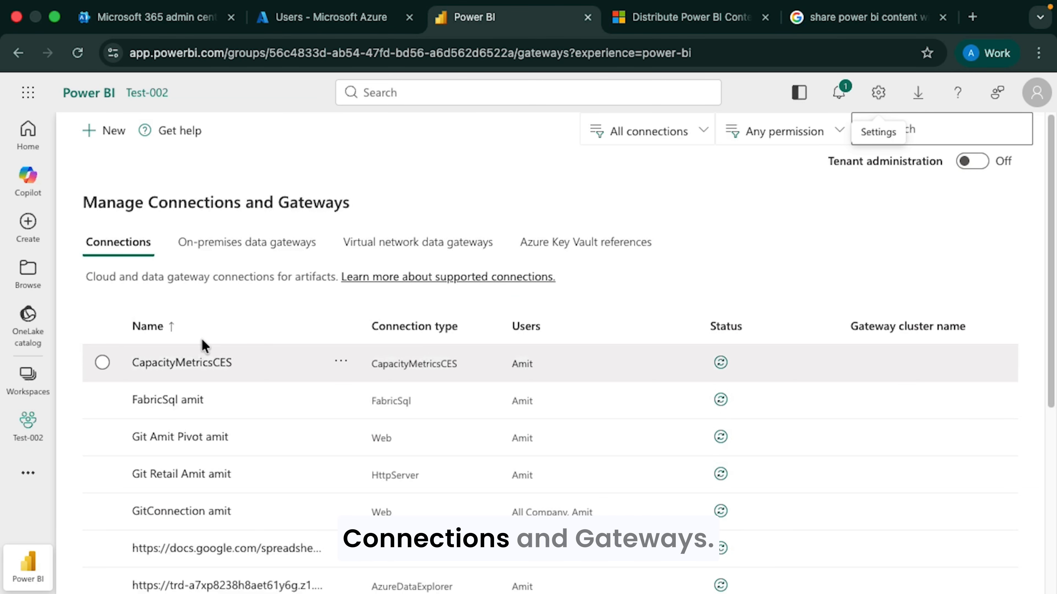
{"action": "left_click", "coordinate": [107, 144]}
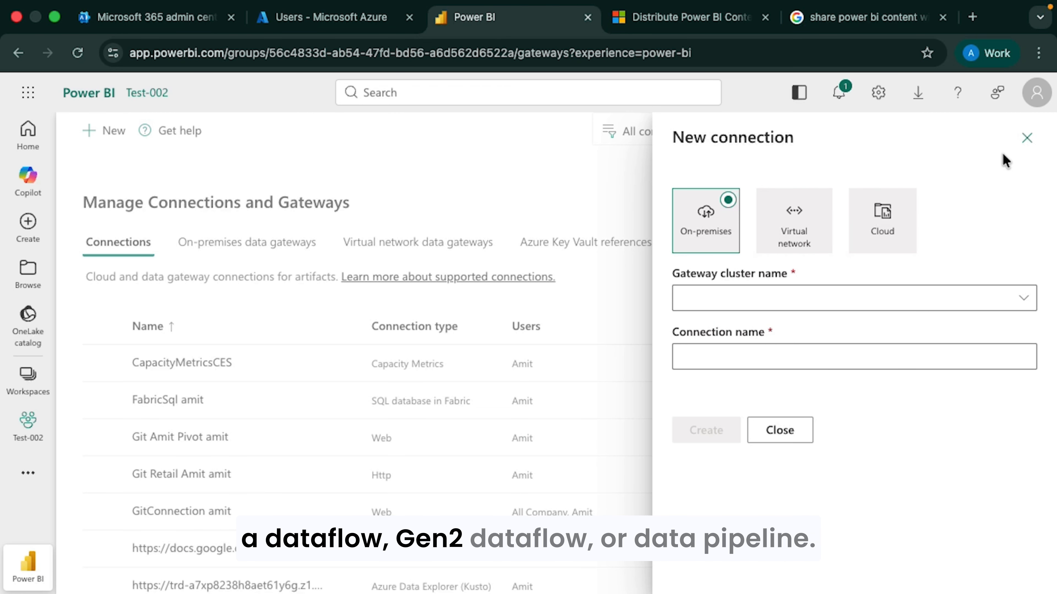
{"action": "left_click", "coordinate": [1028, 139]}
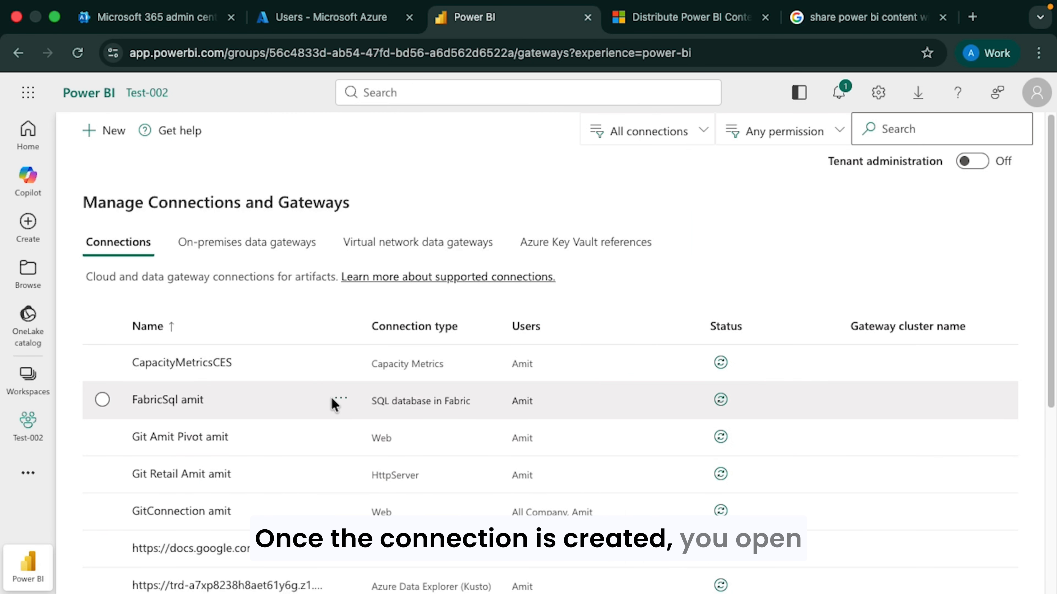
Step: Share the FabricSql connection with the external guest user, granting the User permission
{"action": "left_click", "coordinate": [341, 398]}
{"action": "left_click", "coordinate": [366, 449]}
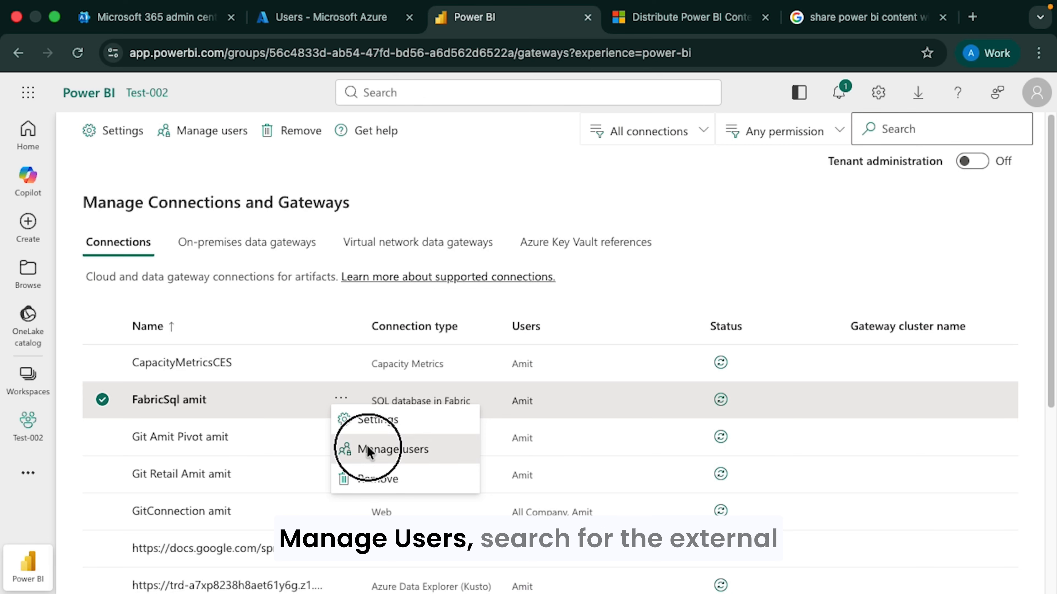
{"action": "type", "text": "am"}
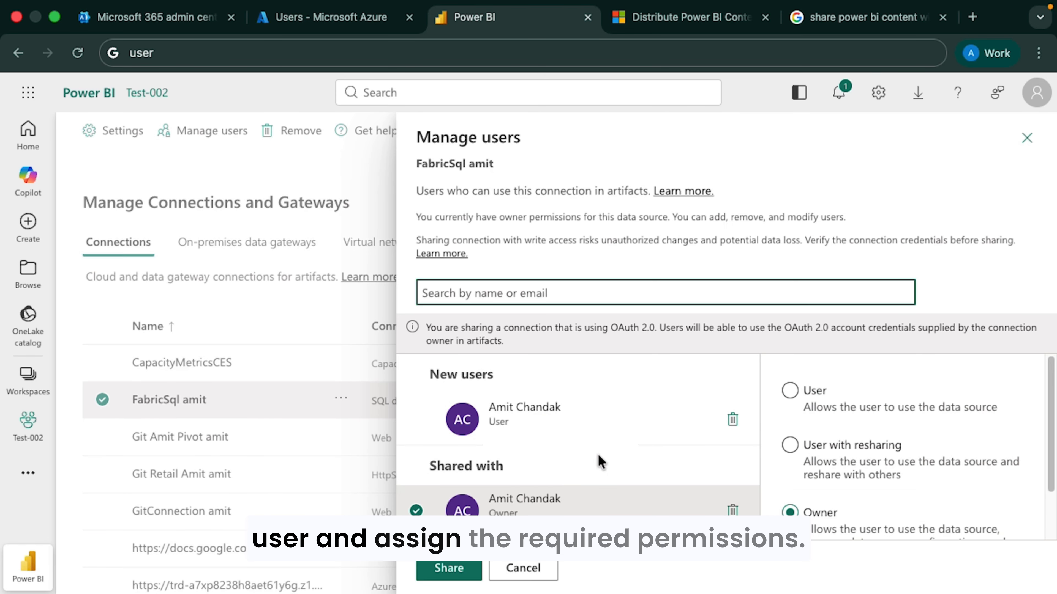
{"action": "left_click", "coordinate": [591, 421]}
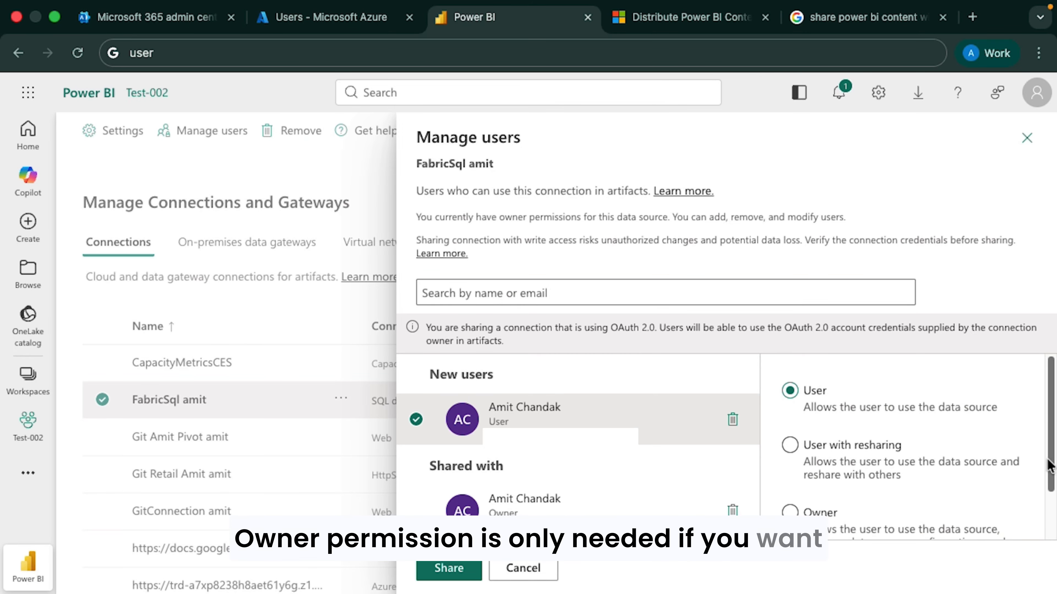
{"action": "left_click_drag", "start_coordinate": [1054, 460], "coordinate": [1051, 513]}
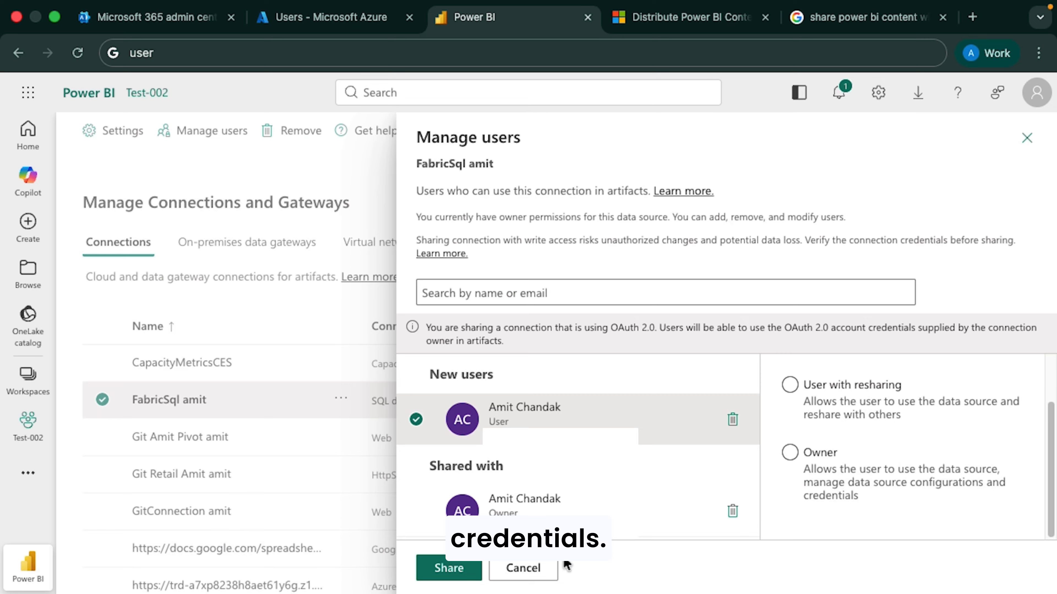
{"action": "left_click", "coordinate": [460, 562]}
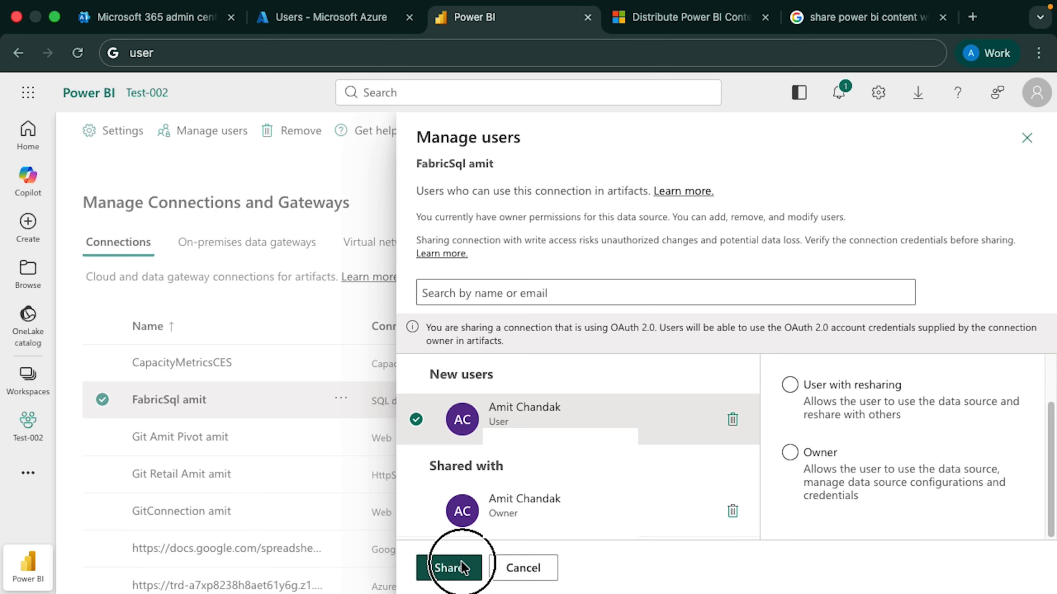
{"action": "left_click", "coordinate": [330, 331]}
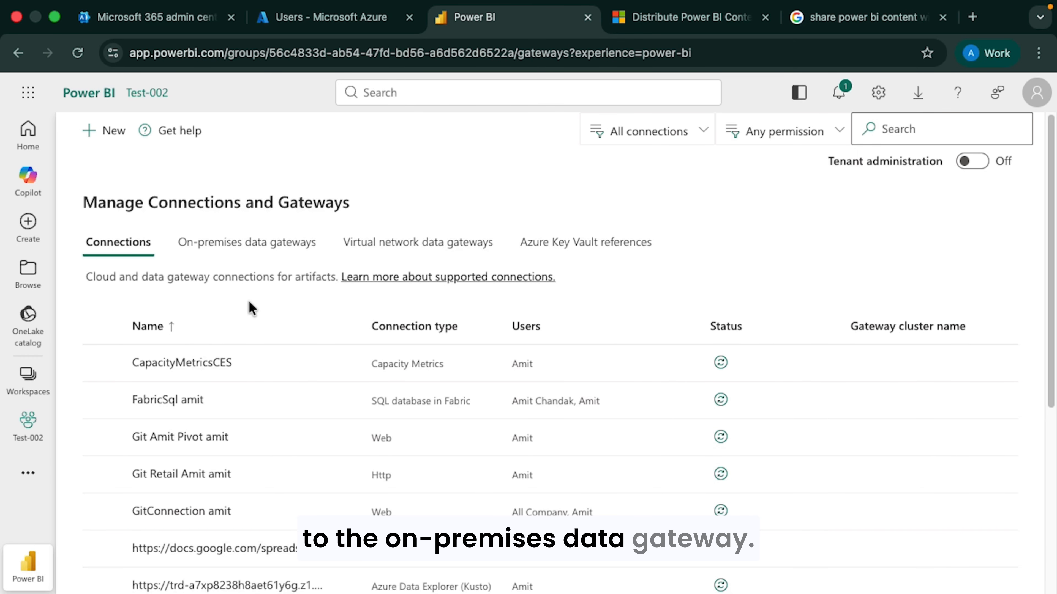
Step: Check the status of the on-premises gateway gateway-bi-world and share it with the guest user as Connection Creator with resharing
{"action": "left_click", "coordinate": [246, 242]}
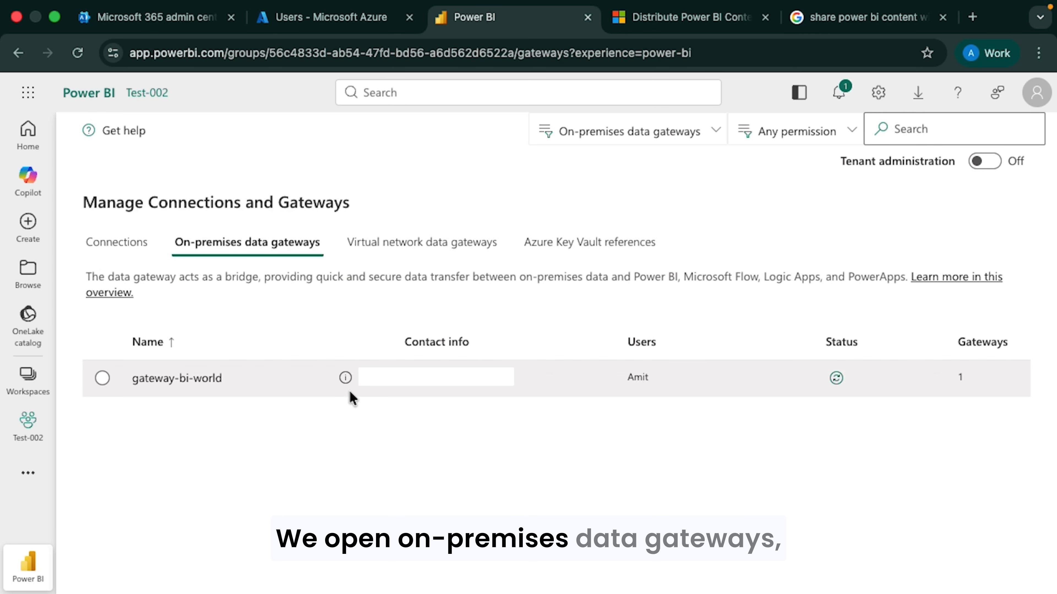
{"action": "left_click", "coordinate": [838, 380]}
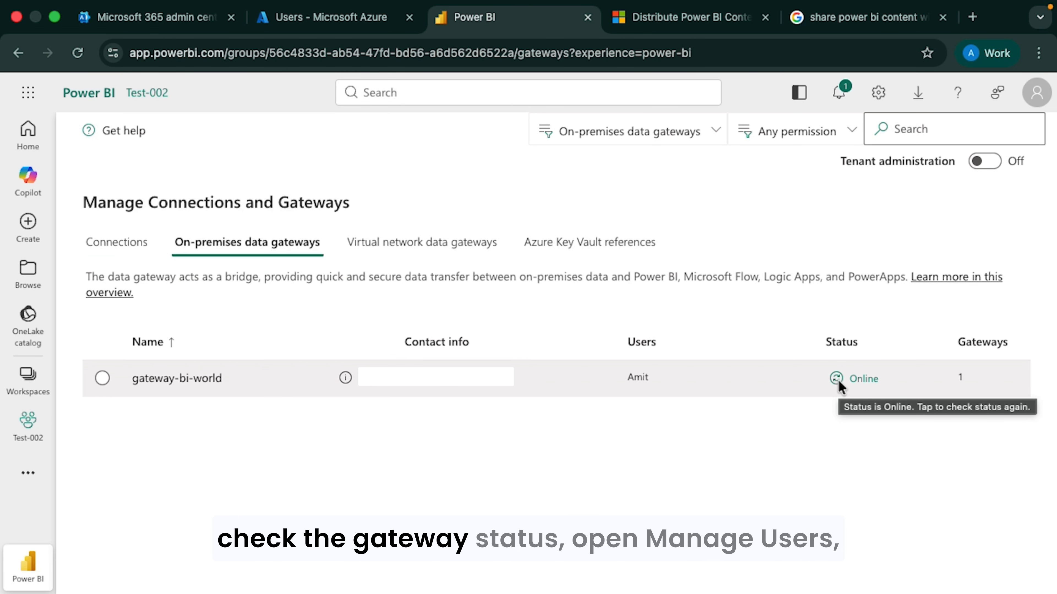
{"action": "left_click", "coordinate": [345, 378]}
{"action": "left_click", "coordinate": [395, 426]}
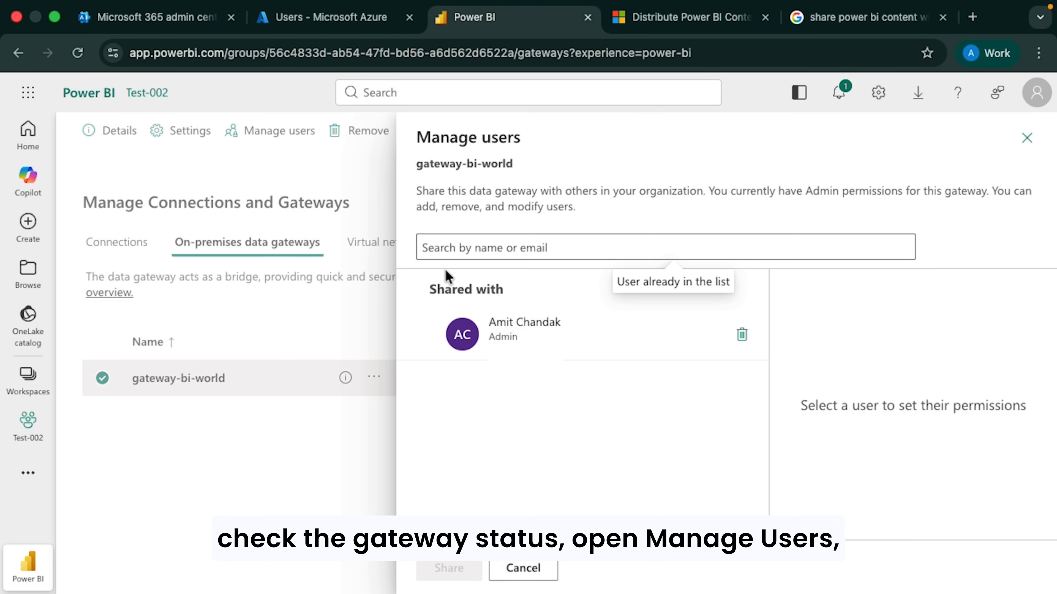
{"action": "left_click", "coordinate": [444, 248]}
{"action": "type", "text": "amit"}
{"action": "left_click", "coordinate": [624, 352]}
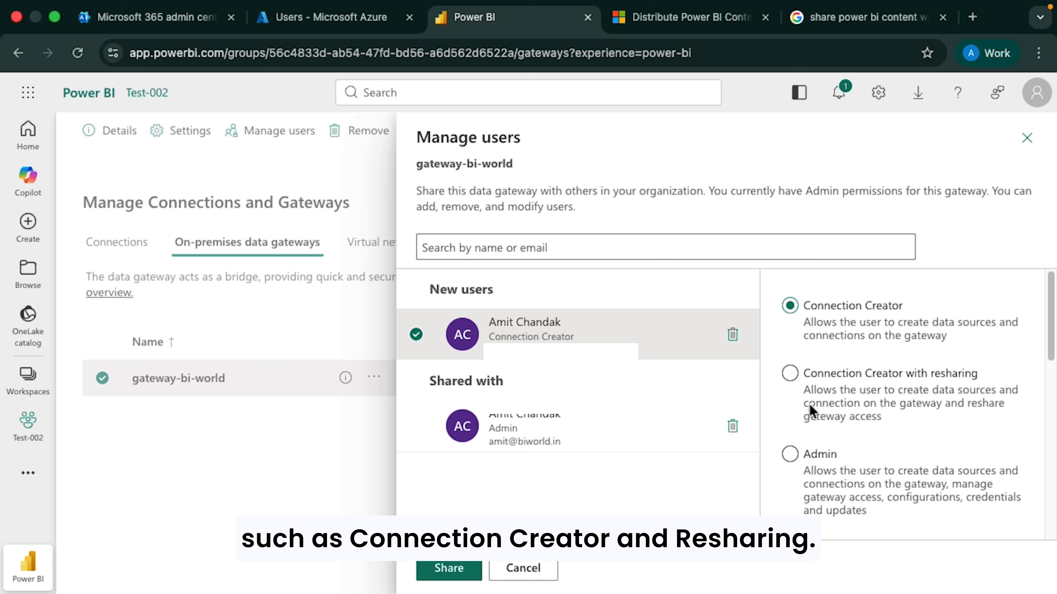
{"action": "left_click", "coordinate": [791, 374]}
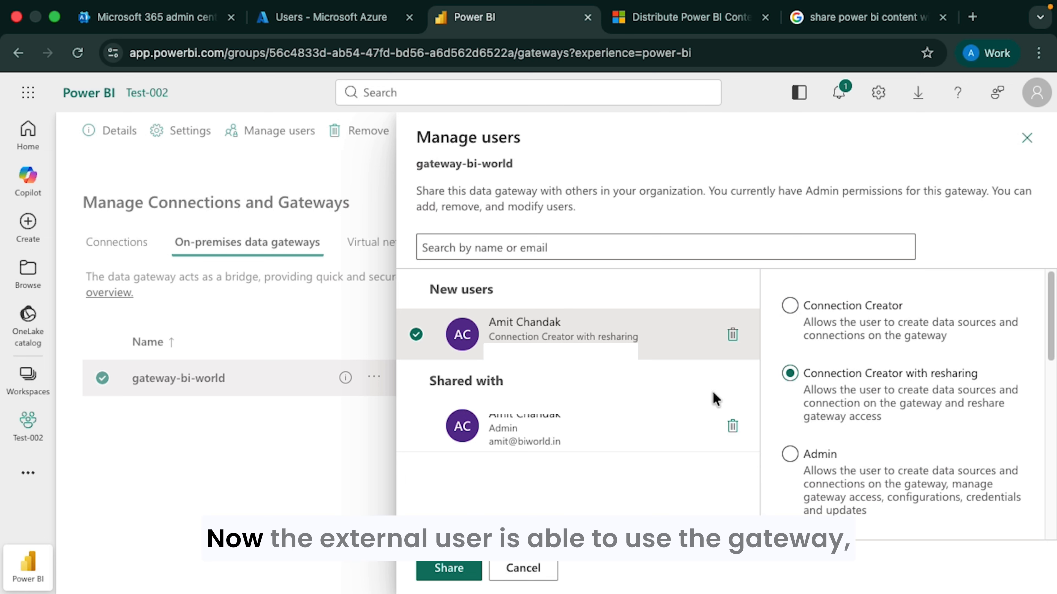
{"action": "left_click", "coordinate": [449, 568]}
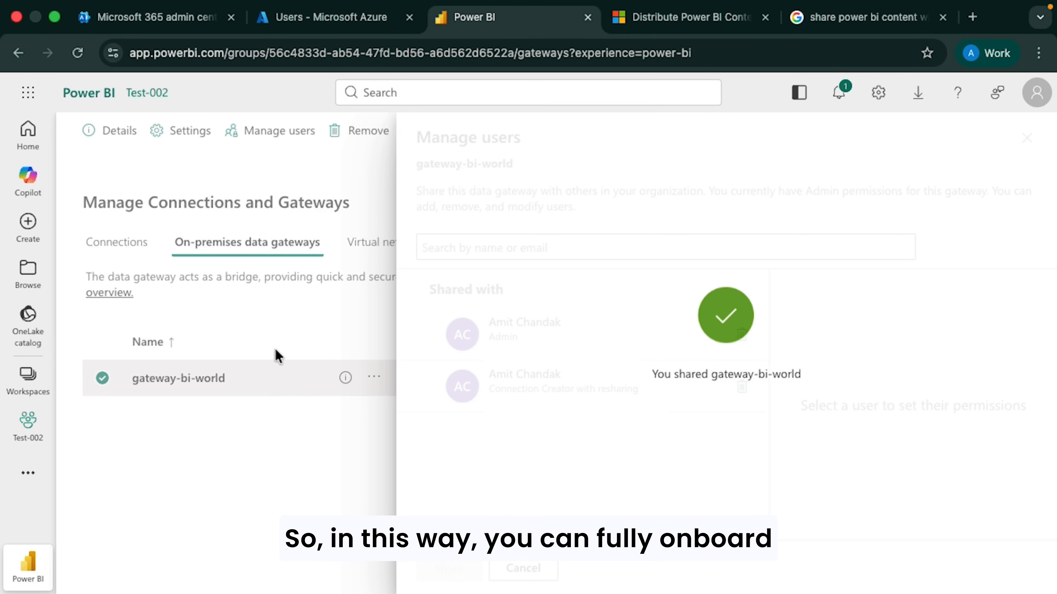